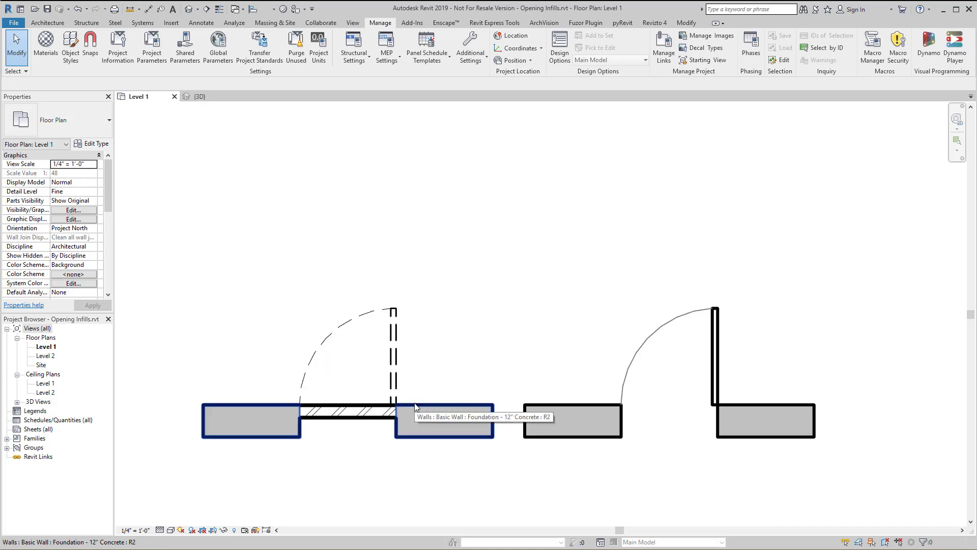
# - Change the left opening's foundation wall to Basic Wall Exterior - Brick on CMU
pyautogui.click(428, 405)
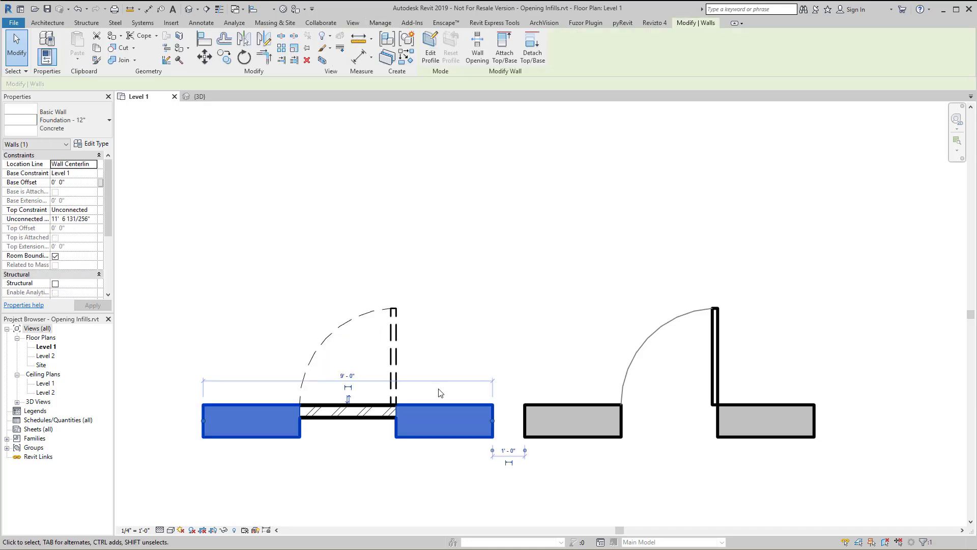
pyautogui.click(99, 121)
pyautogui.click(81, 195)
# - Set the right-hand door's Phase Demolished to New Construction and apply it
pyautogui.click(486, 278)
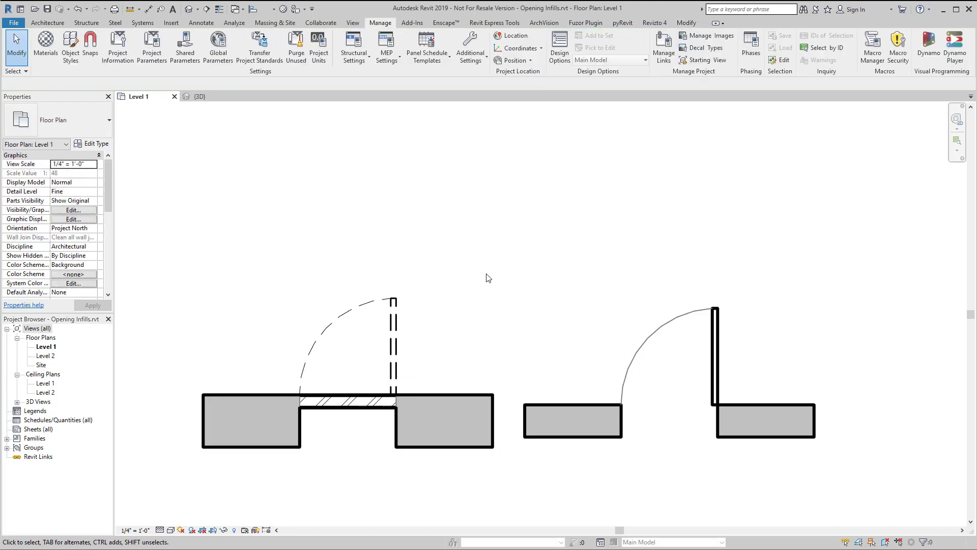
pyautogui.click(661, 327)
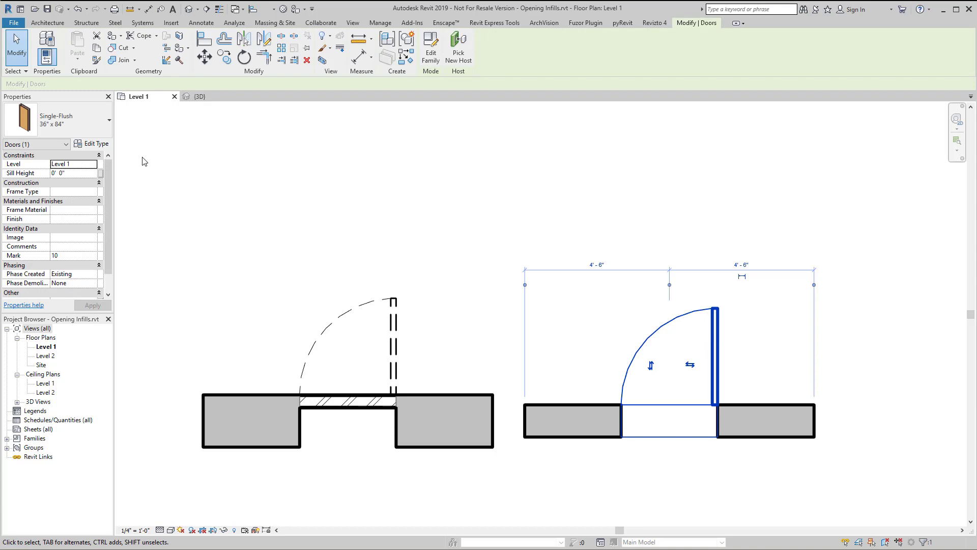
pyautogui.click(90, 283)
pyautogui.click(77, 300)
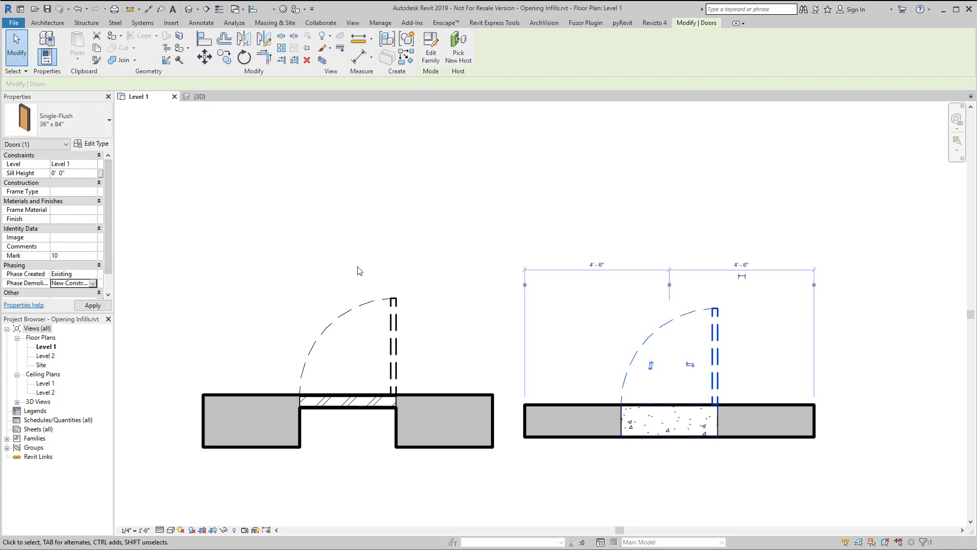
pyautogui.click(528, 272)
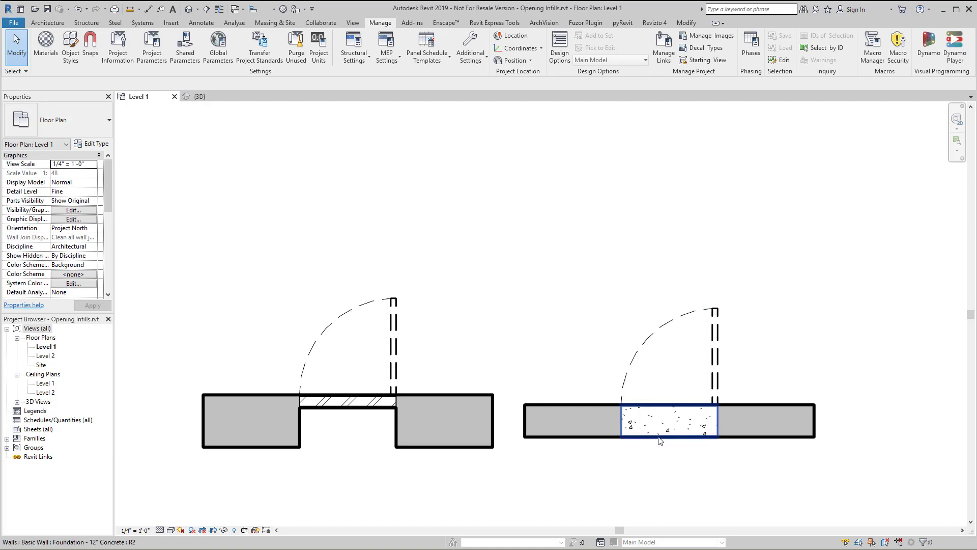
# - Change the right opening's infill wall to Interior - 4 7/8" Partition (1-hr)
pyautogui.click(660, 434)
pyautogui.click(82, 114)
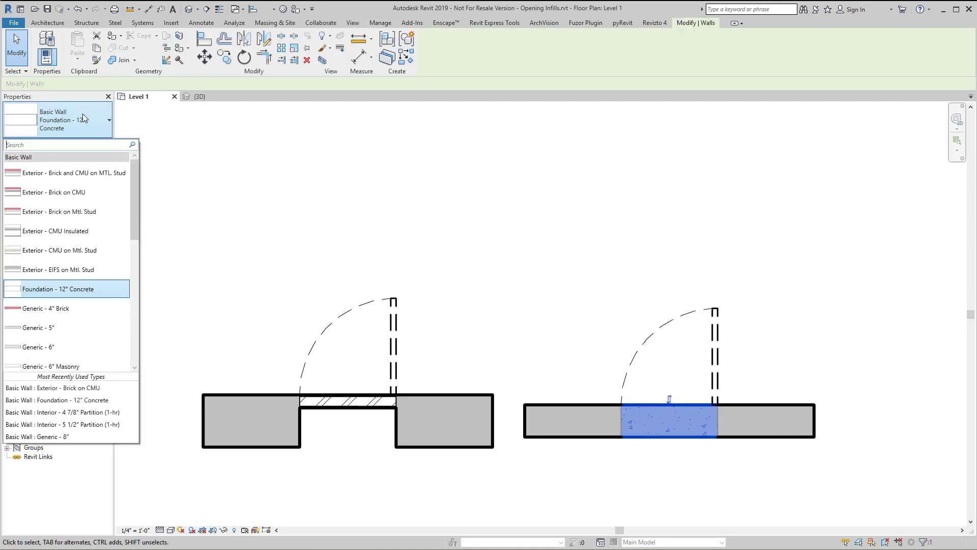
pyautogui.scroll(-6, 72, 304)
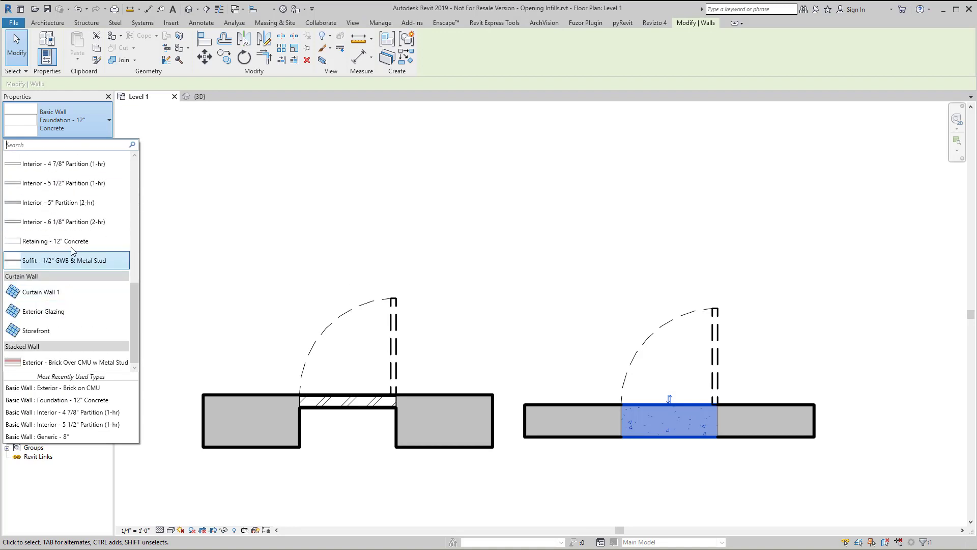
pyautogui.scroll(6, 73, 265)
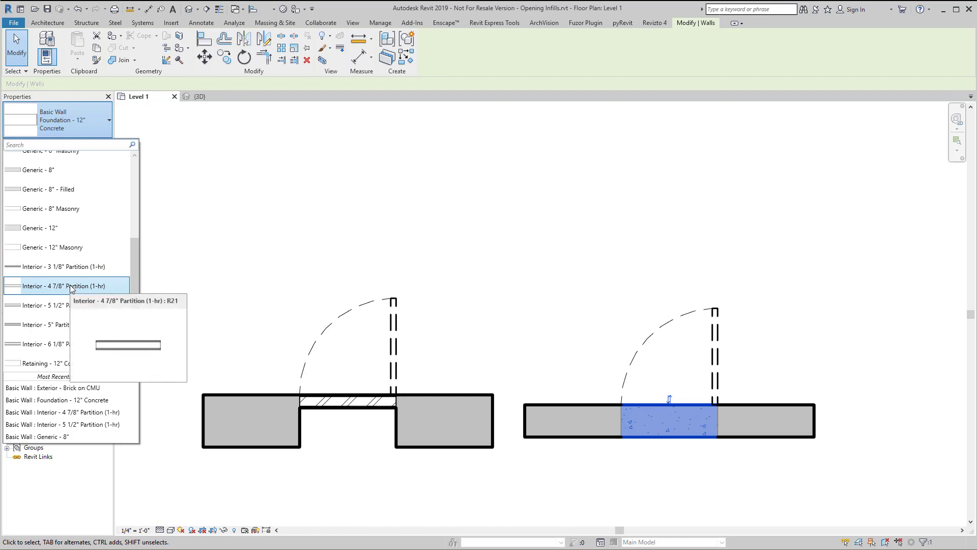
pyautogui.click(71, 287)
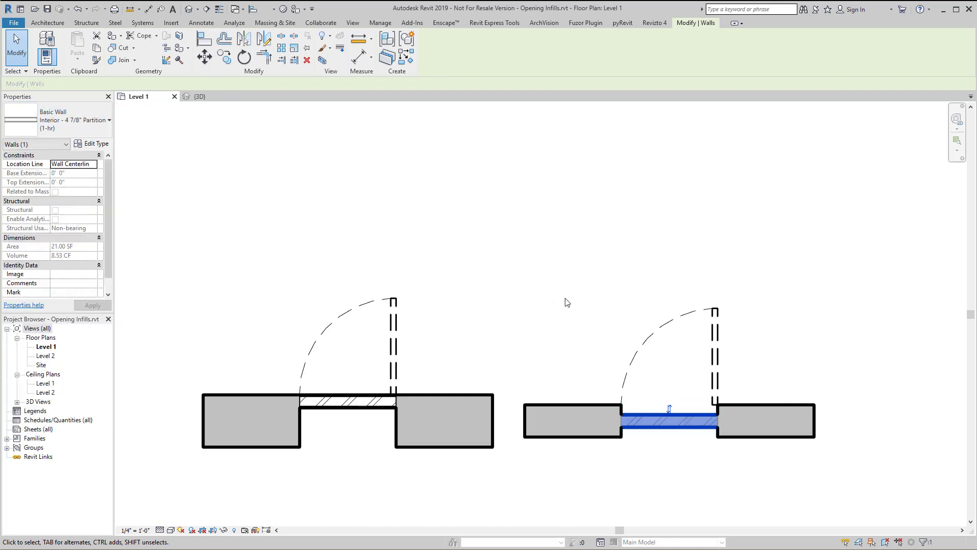
# - Align the right host wall's face to the partition infill's face using Align
pyautogui.press('Escape')
pyautogui.scroll(4, 709, 469)
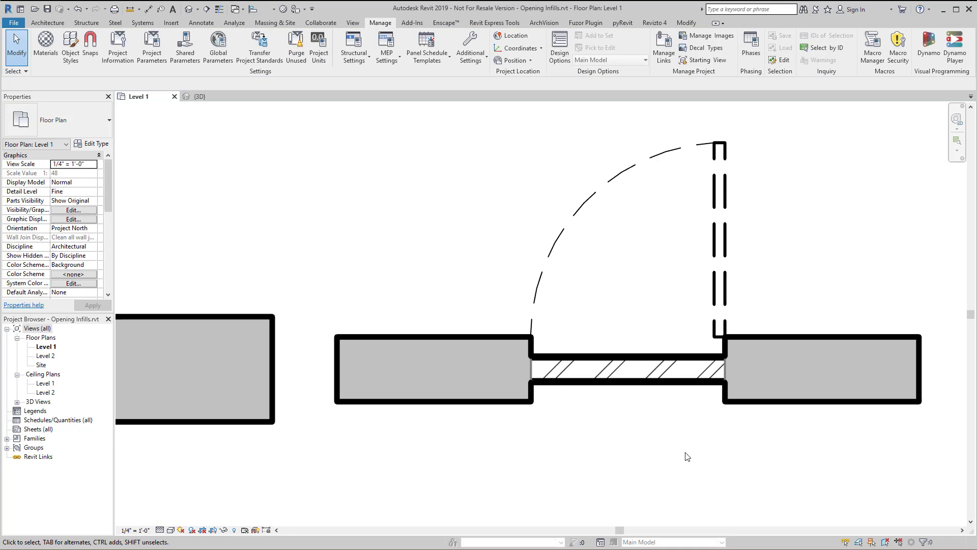
pyautogui.click(252, 9)
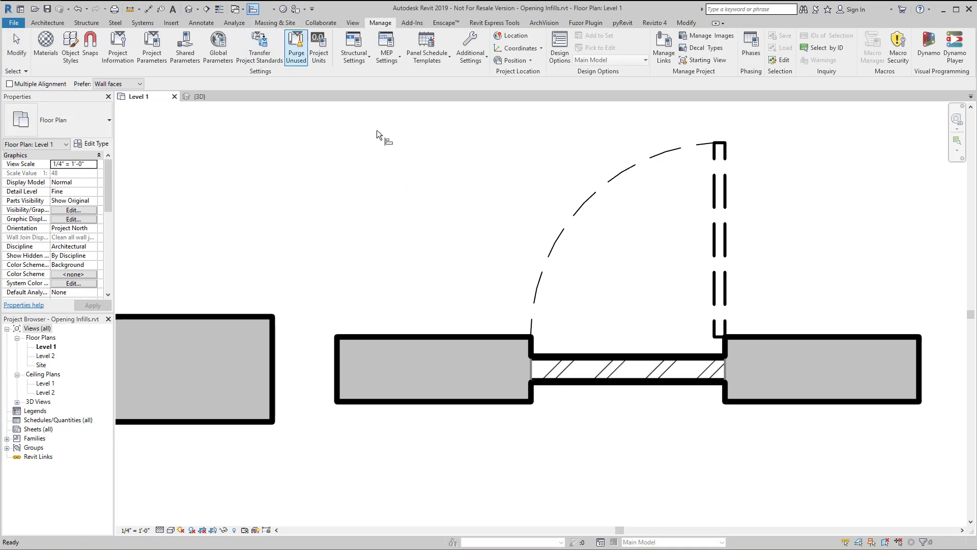
pyautogui.click(459, 335)
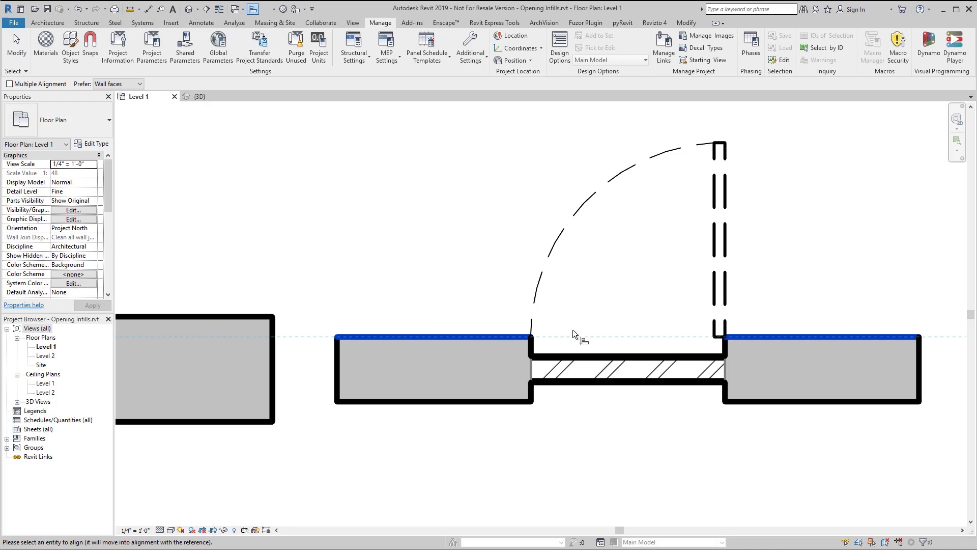
pyautogui.click(588, 355)
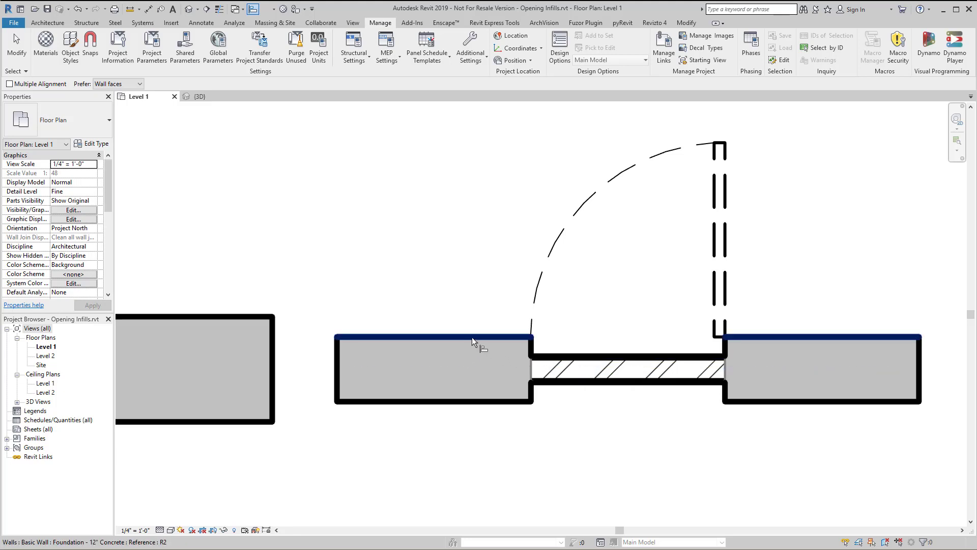
pyautogui.click(589, 357)
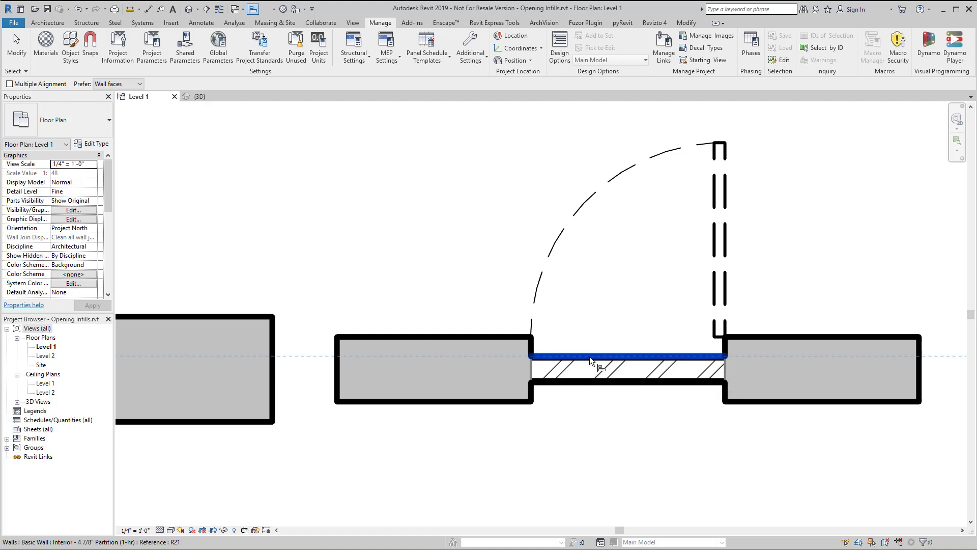
pyautogui.click(465, 337)
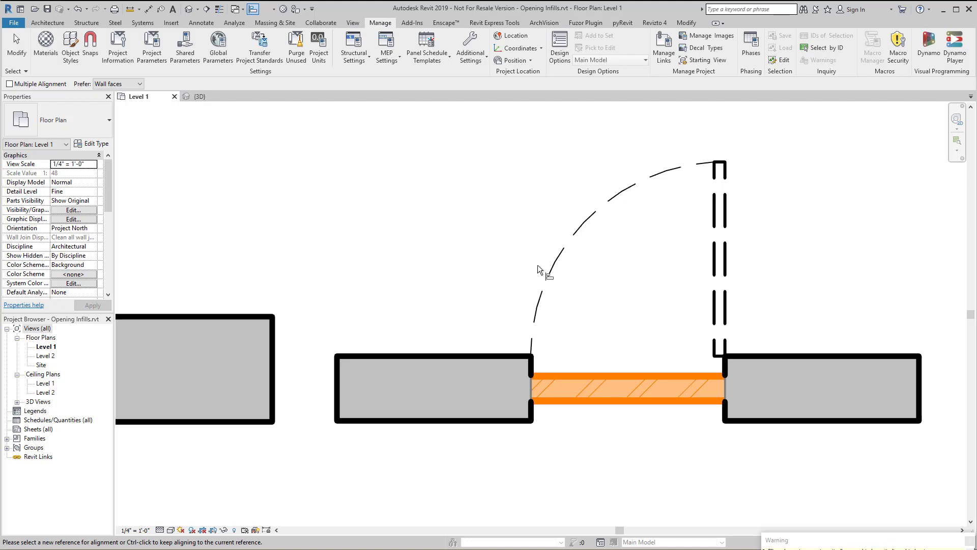
pyautogui.press('Escape')
pyautogui.press('Escape')
# - Bring both openings into view and change the right host wall to Exterior - Brick on CMU
pyautogui.scroll(-2, 486, 300)
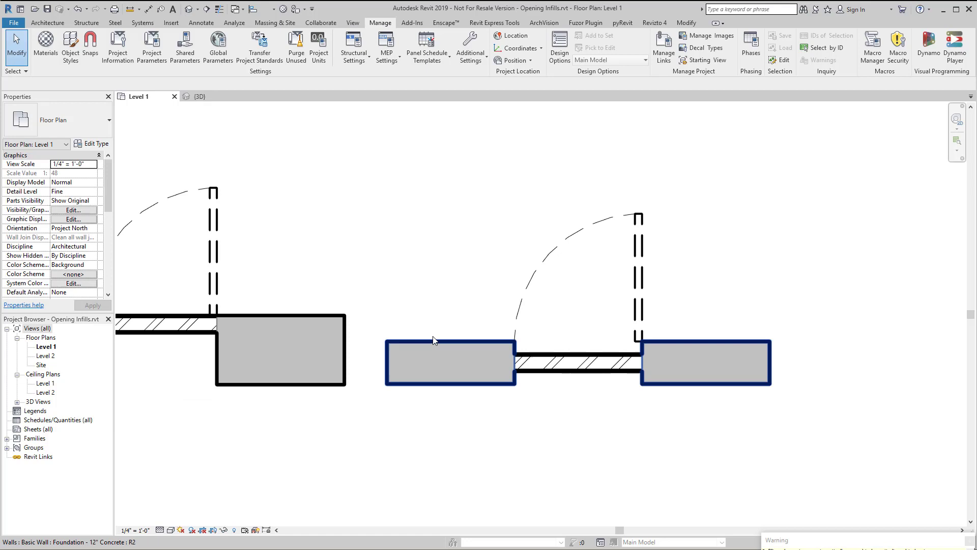
pyautogui.moveTo(456, 329); pyautogui.dragTo(570, 309, button='middle')
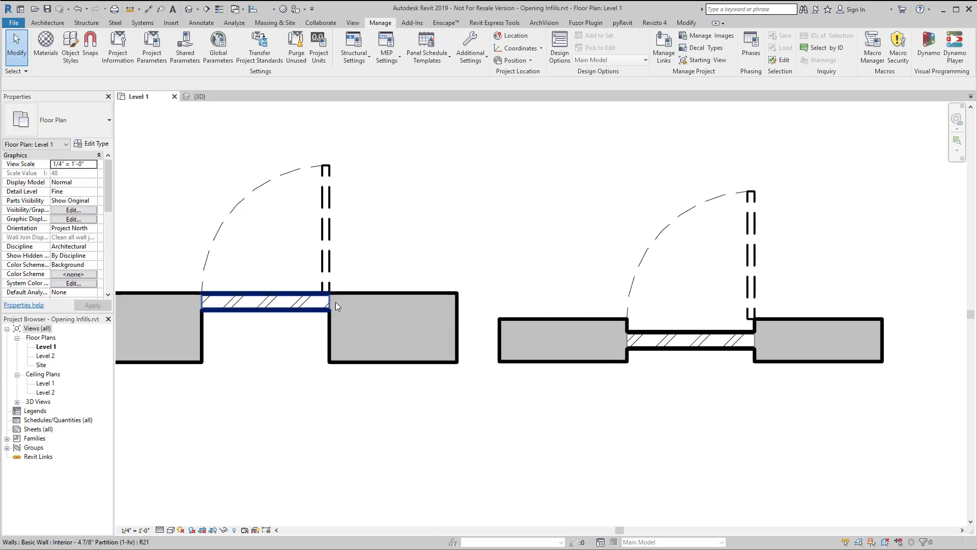
pyautogui.click(606, 364)
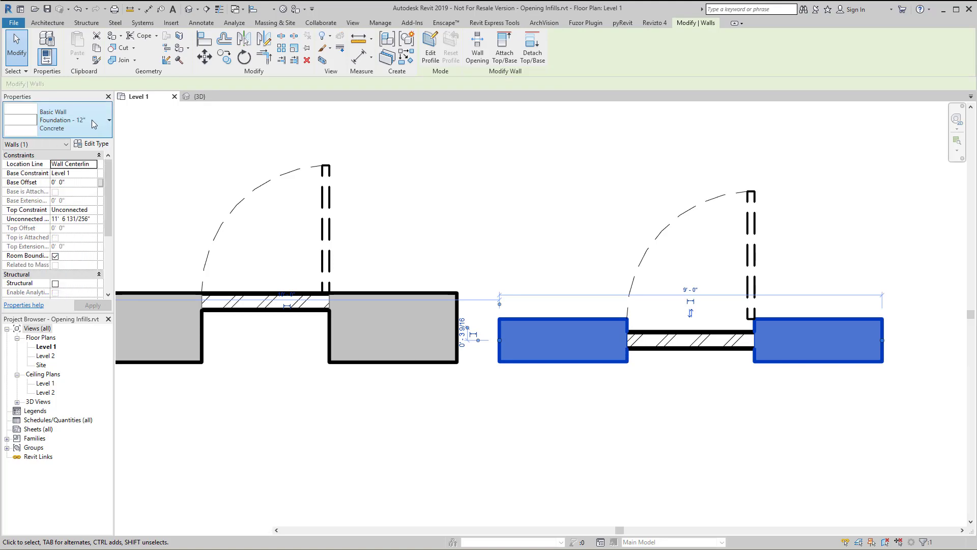
pyautogui.click(97, 120)
pyautogui.click(104, 193)
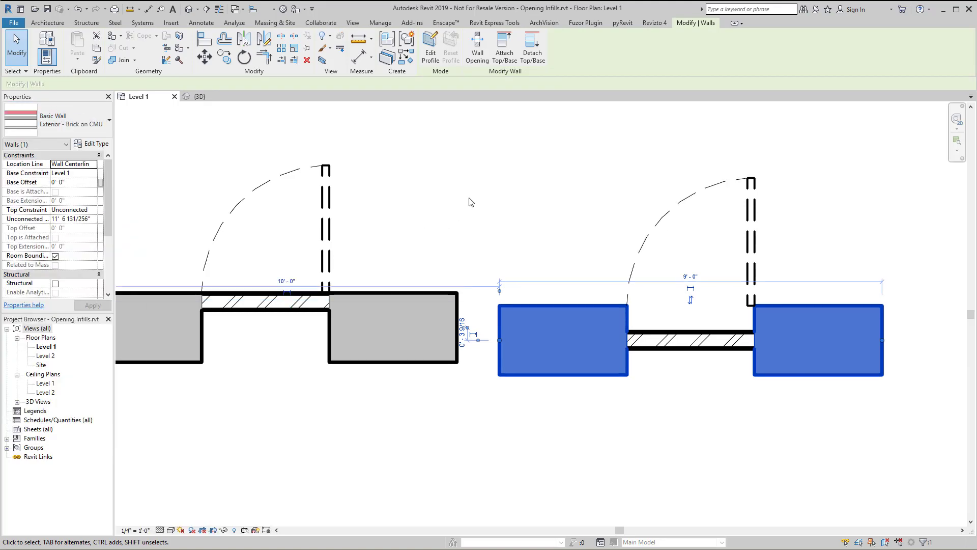
pyautogui.press('Escape')
pyautogui.scroll(4, 662, 330)
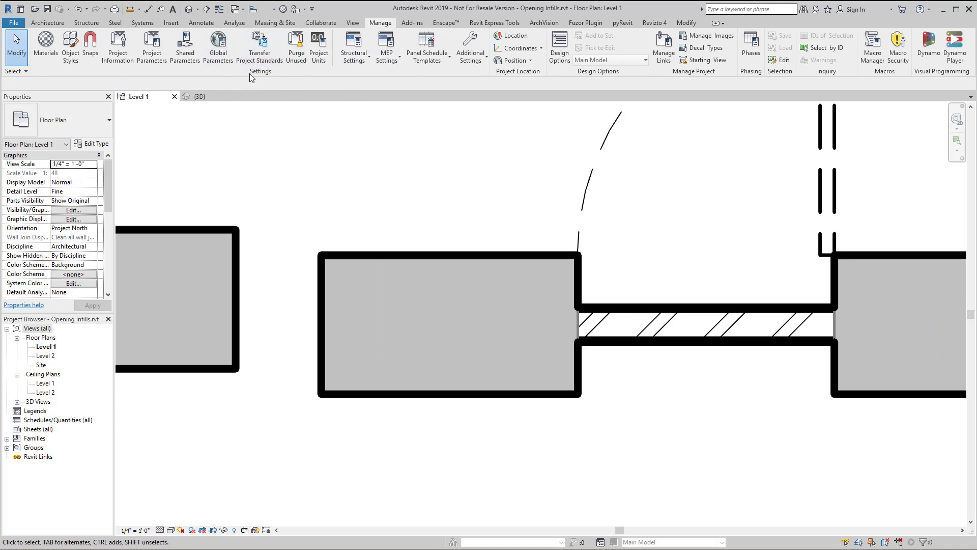
# - Align the Brick on CMU wall face to the infill's upper face, then zoom out
pyautogui.click(253, 9)
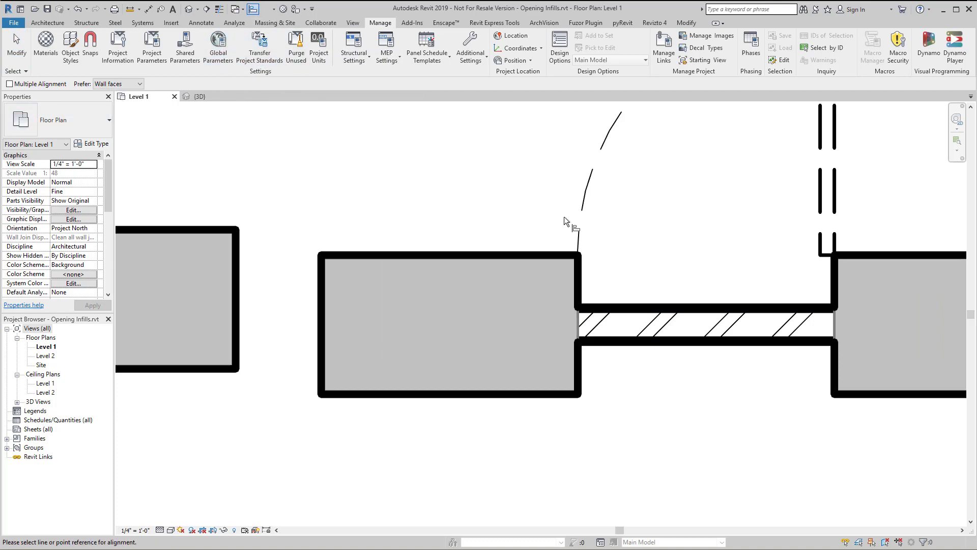
pyautogui.click(639, 305)
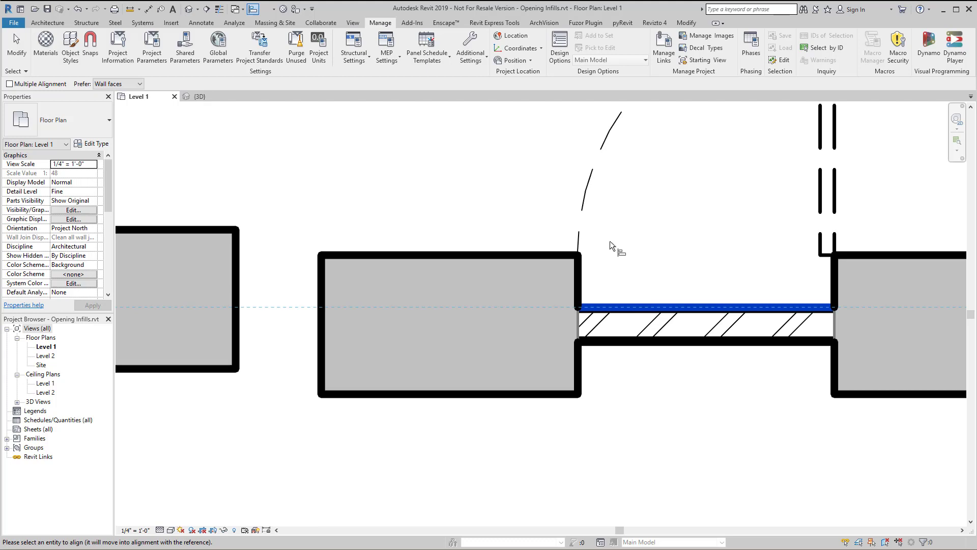
pyautogui.click(533, 252)
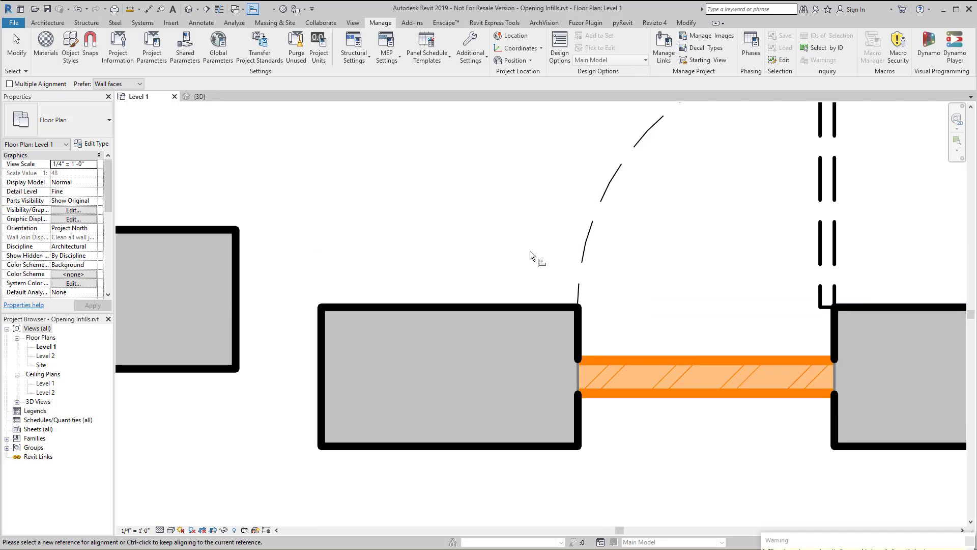
pyautogui.press('Escape')
pyautogui.scroll(-3, 500, 283)
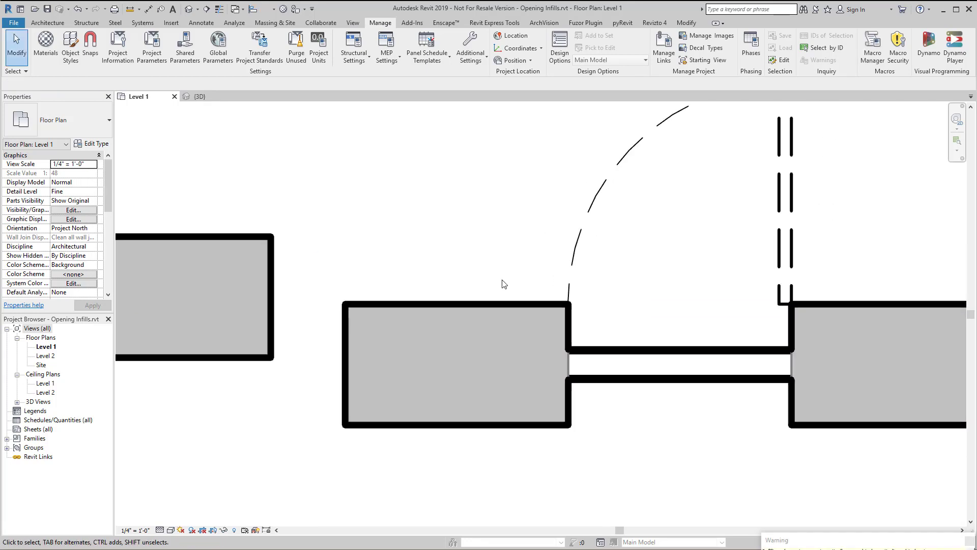
pyautogui.scroll(-1, 493, 289)
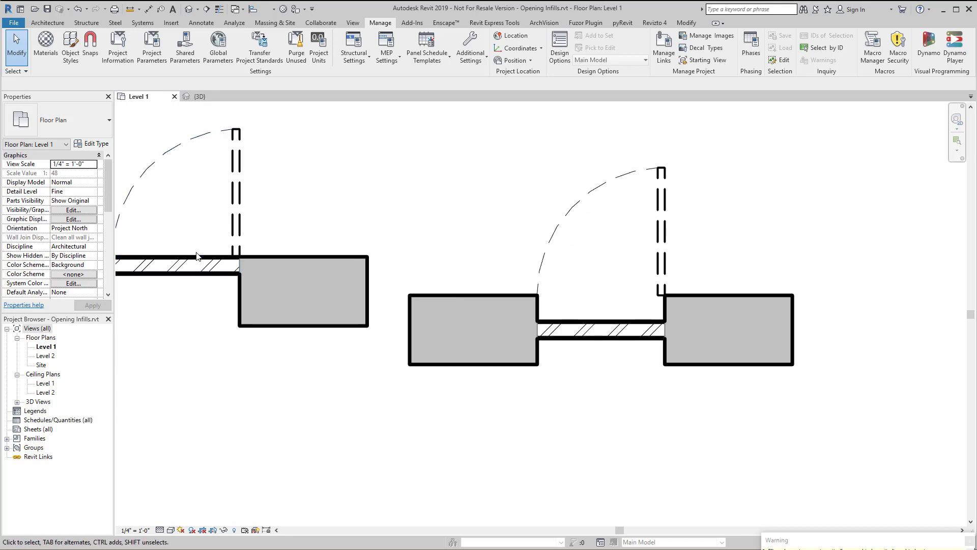
# - Set the infill's location line to Finish Face: Exterior and align the host wall face to it
pyautogui.click(585, 330)
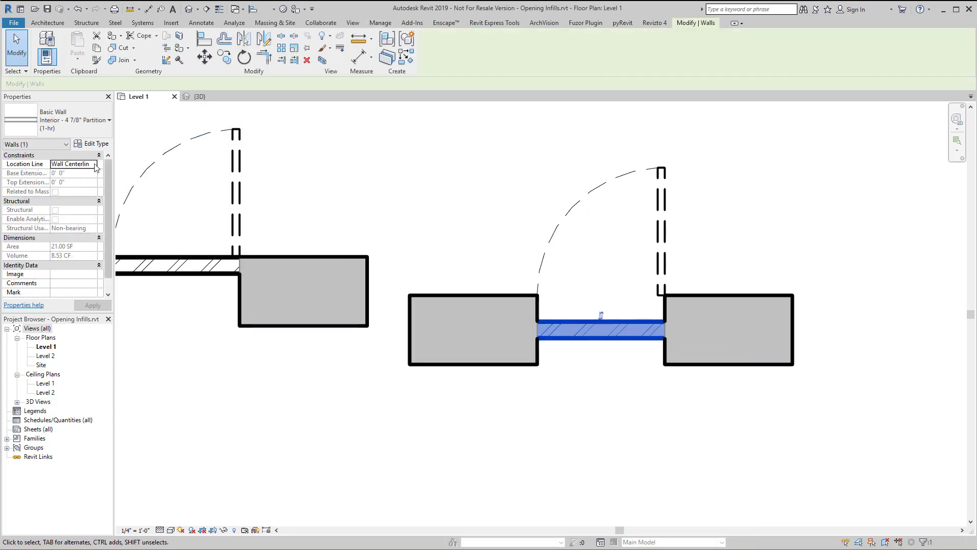
pyautogui.click(94, 164)
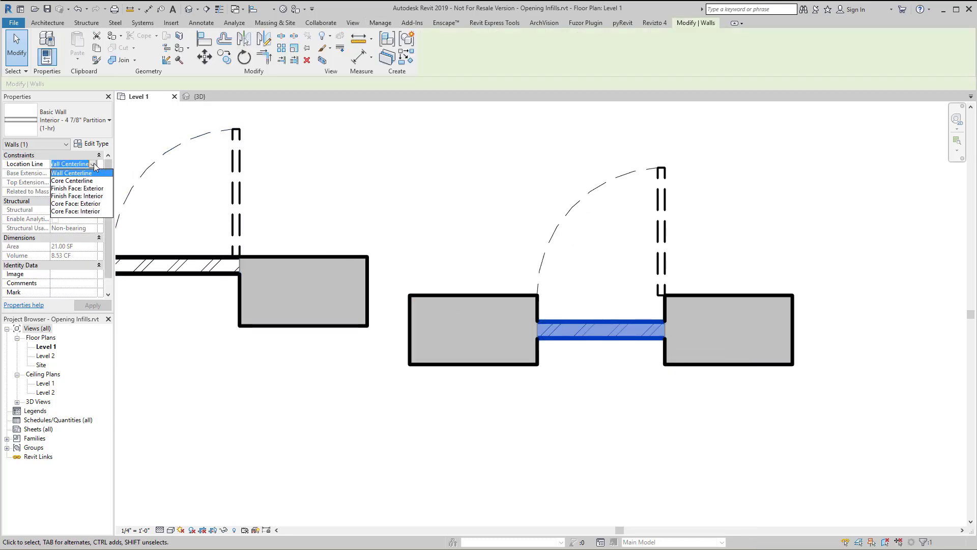
pyautogui.click(80, 188)
pyautogui.click(404, 176)
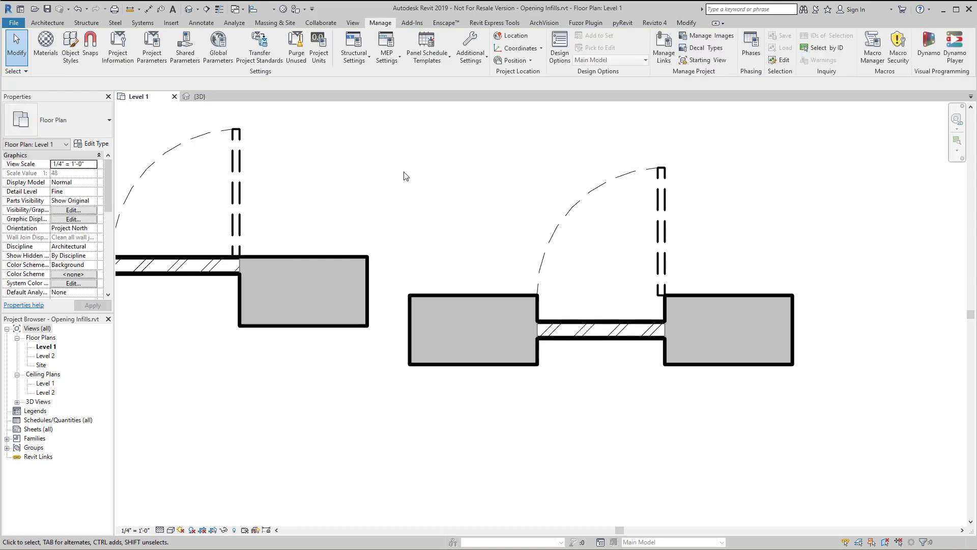
pyautogui.click(253, 9)
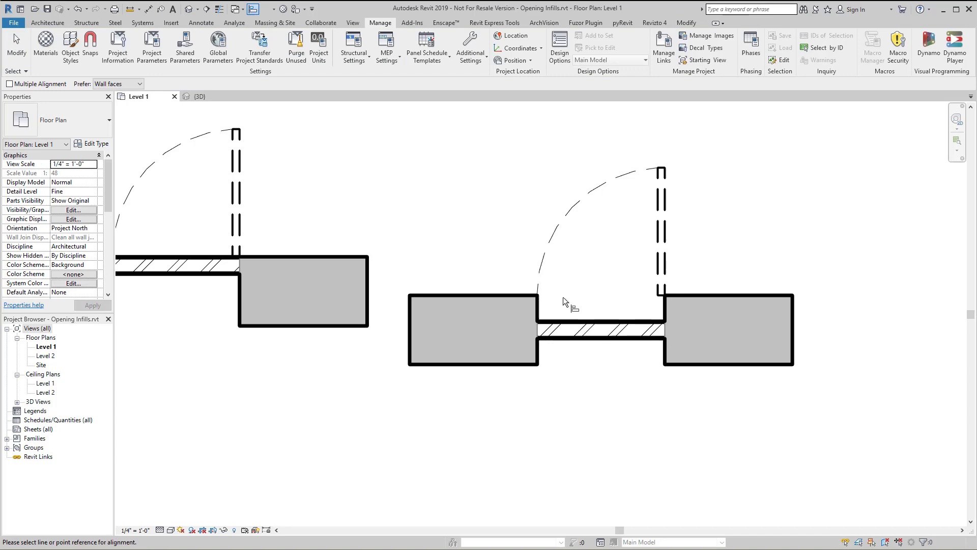
pyautogui.click(570, 320)
pyautogui.click(511, 294)
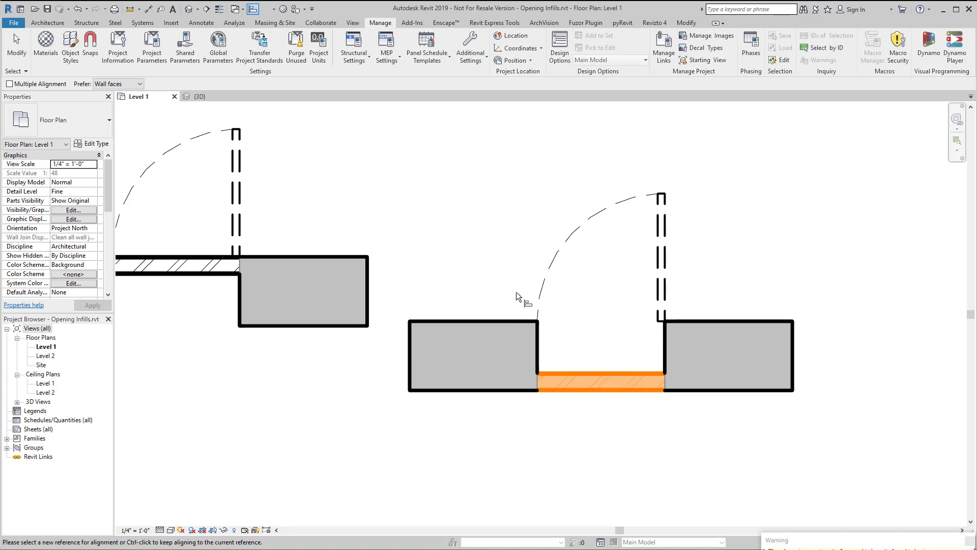
pyautogui.press('Escape')
pyautogui.click(592, 387)
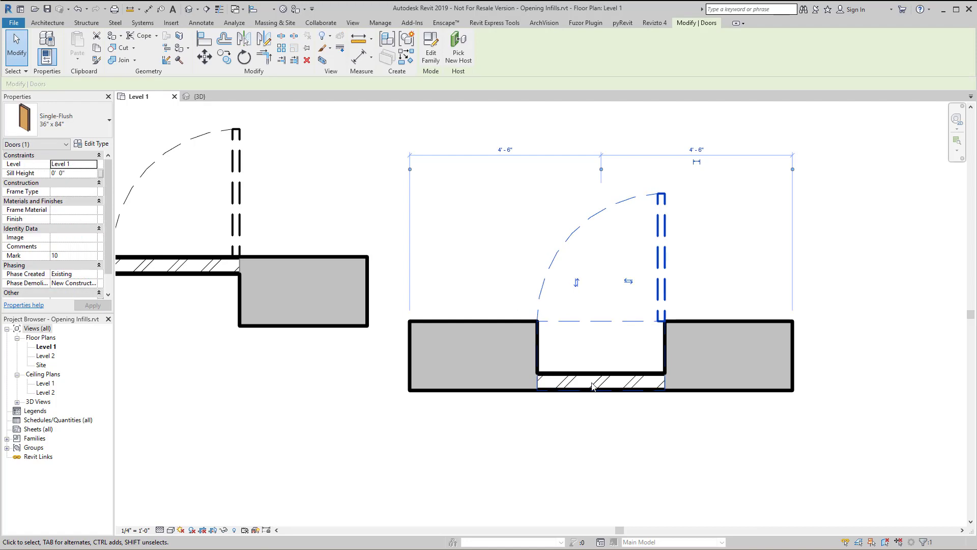
pyautogui.press('Escape')
# - Set the infill's location line to Finish Face: Interior and lock the wall face flush to it
pyautogui.click(588, 377)
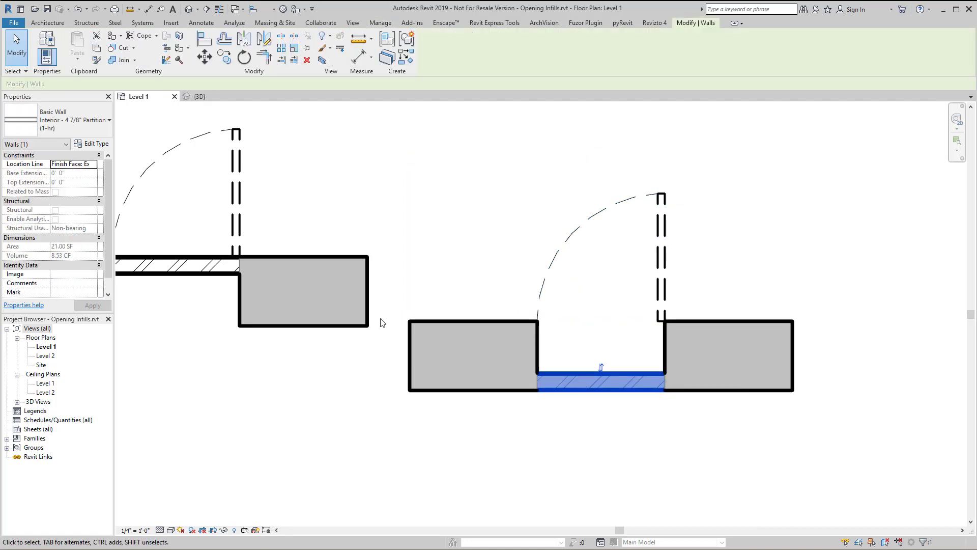
pyautogui.click(95, 166)
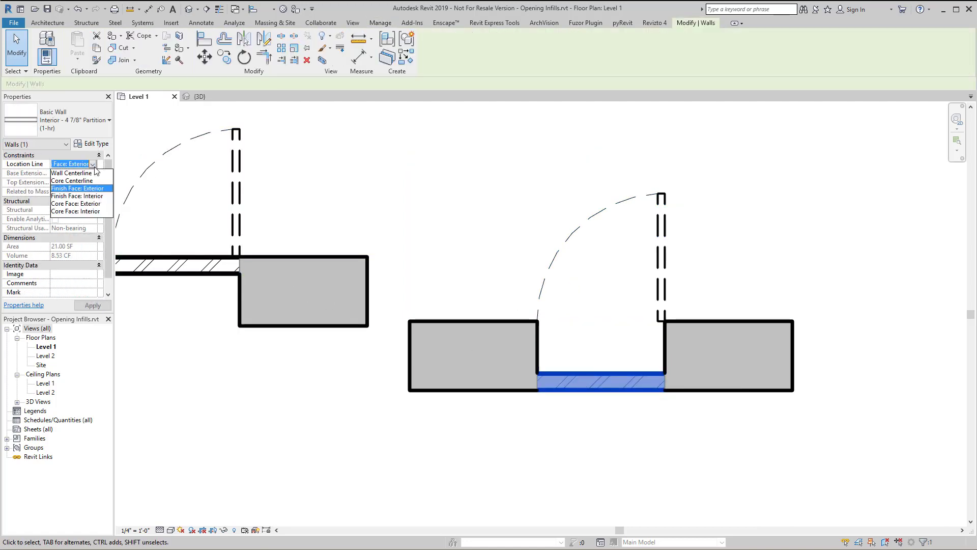
pyautogui.click(95, 196)
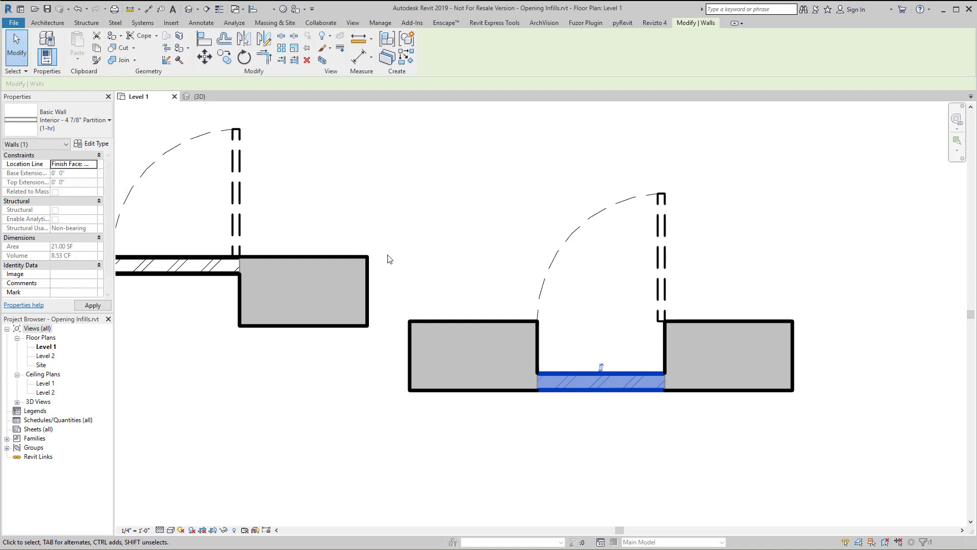
pyautogui.click(253, 8)
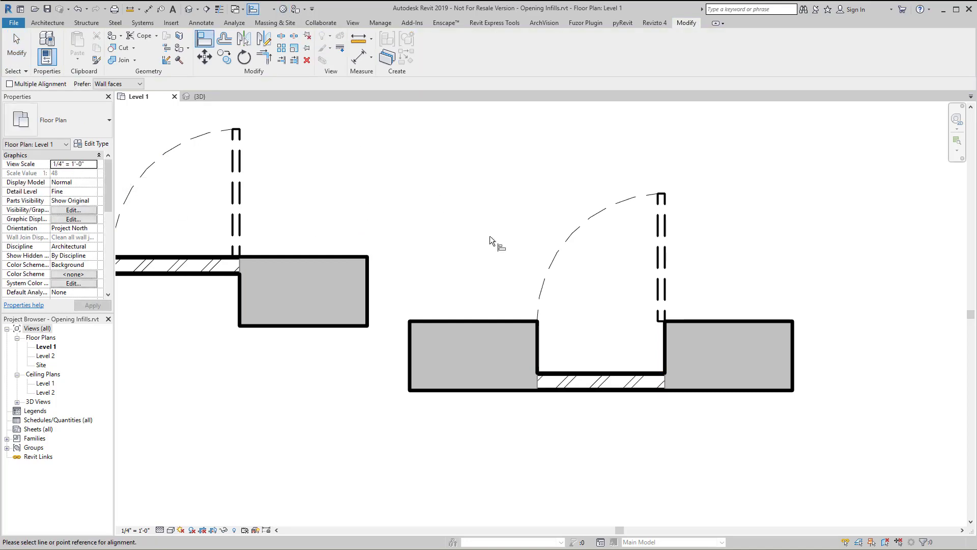
pyautogui.click(563, 375)
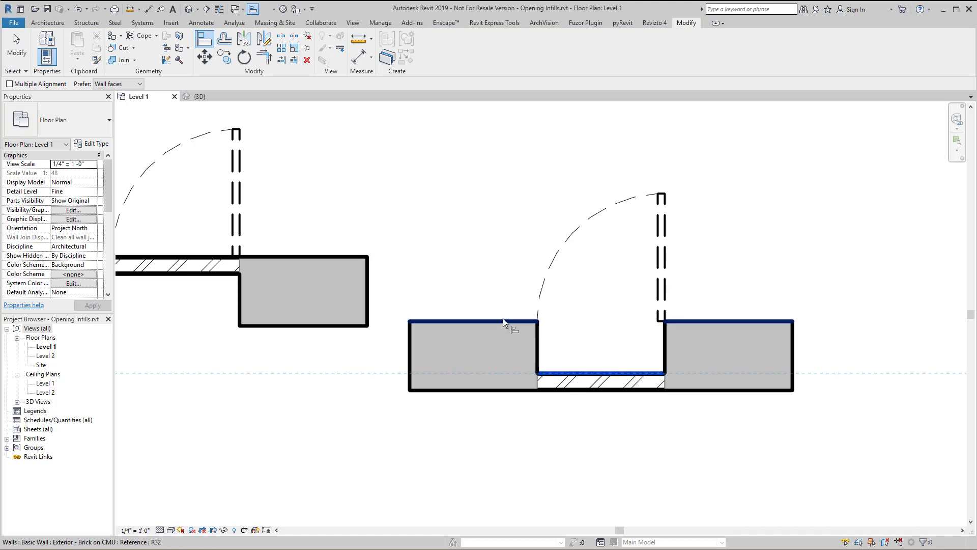
pyautogui.click(503, 320)
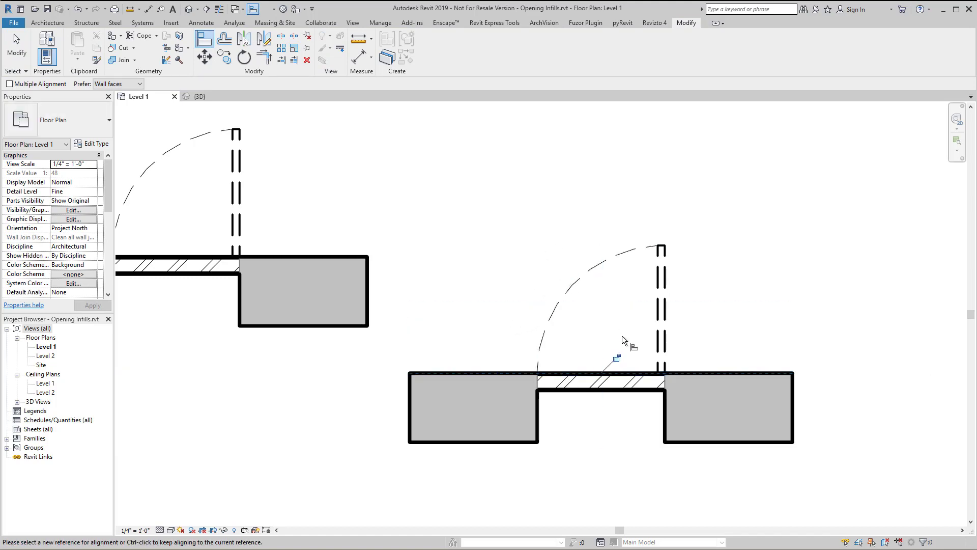
pyautogui.click(617, 357)
pyautogui.press('Escape')
pyautogui.press('Escape')
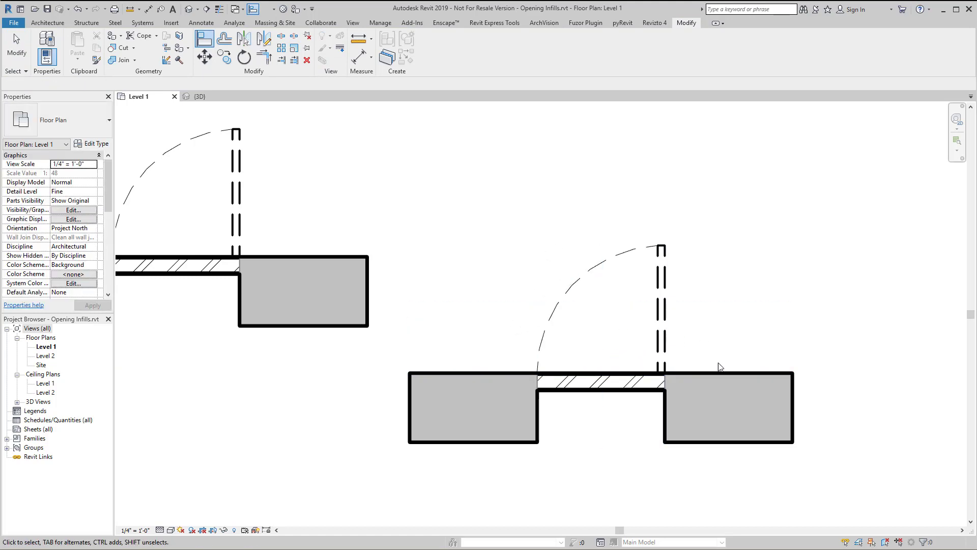
# - Switch the right opening's host walls back to Foundation - 12" Concrete and shift them upward in plan
pyautogui.click(719, 377)
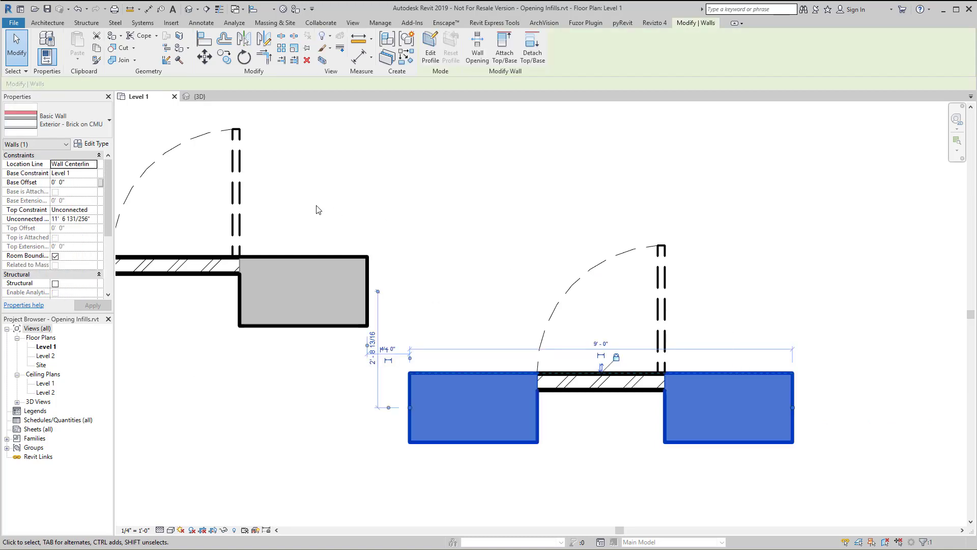
pyautogui.click(108, 121)
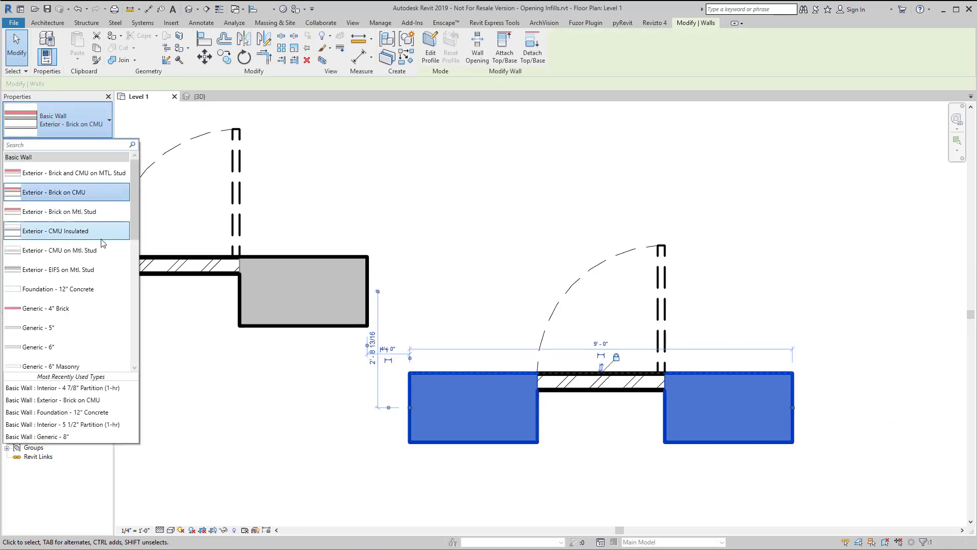
pyautogui.scroll(-1, 82, 255)
pyautogui.scroll(1, 79, 253)
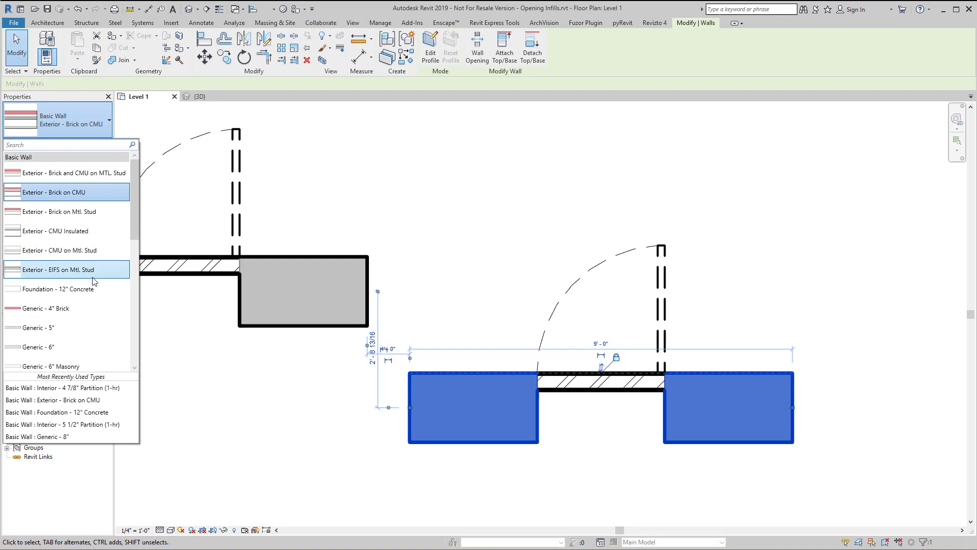
pyautogui.click(81, 290)
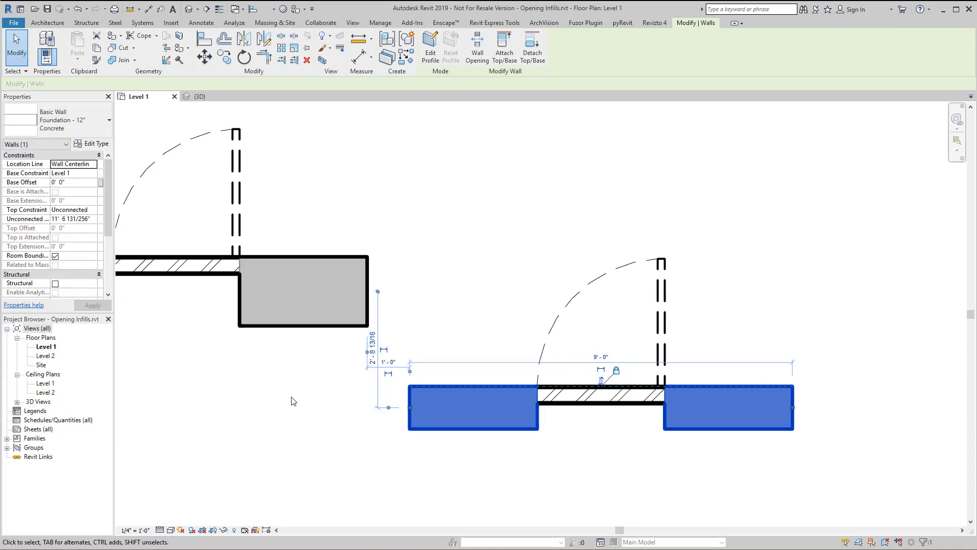
pyautogui.moveTo(463, 386); pyautogui.dragTo(487, 268)
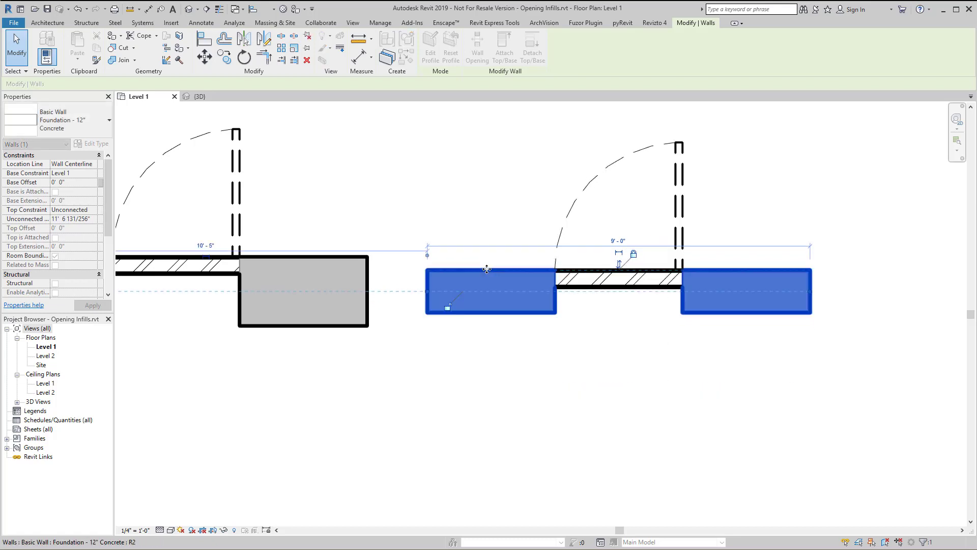
pyautogui.click(469, 172)
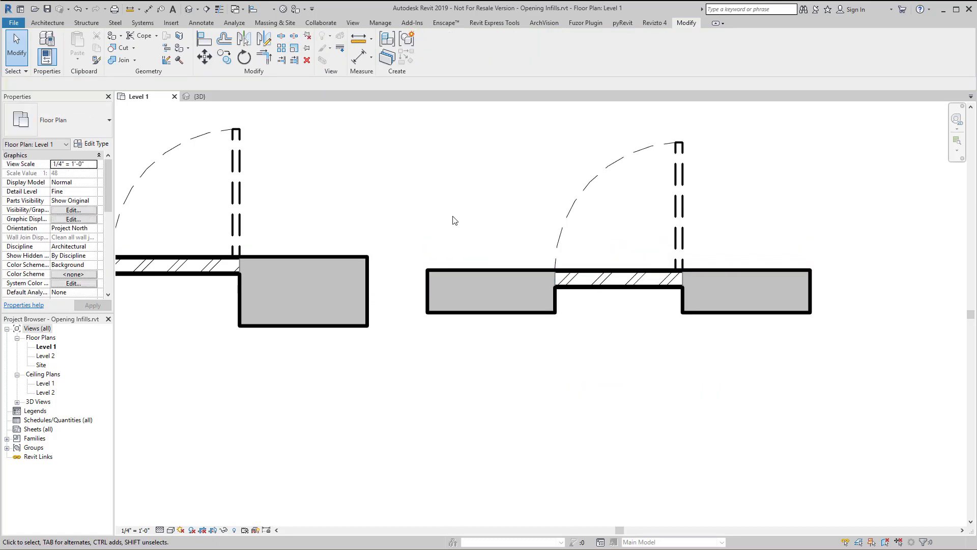
# - Crop the 3D view to the two wall pieces with Selection Box and enlarge the section box
pyautogui.click(491, 249)
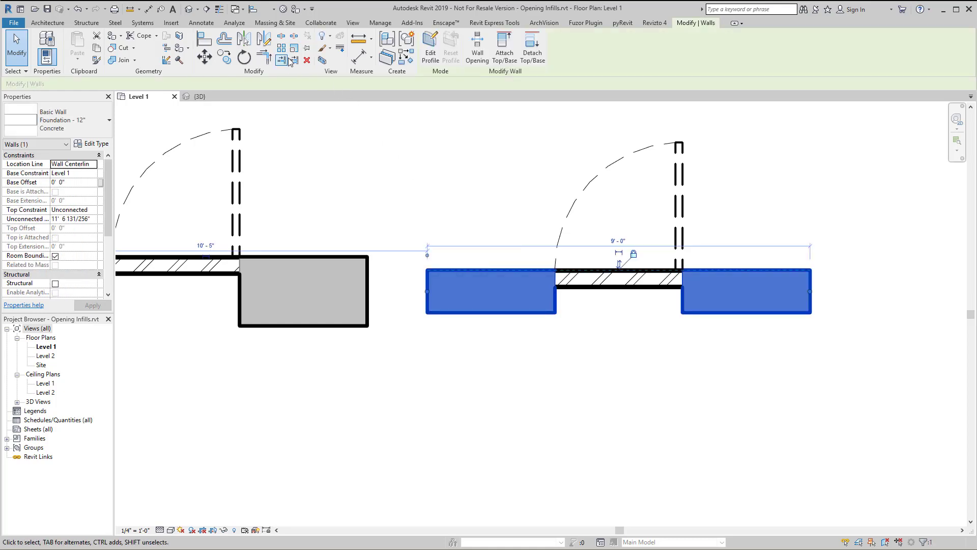
pyautogui.click(322, 61)
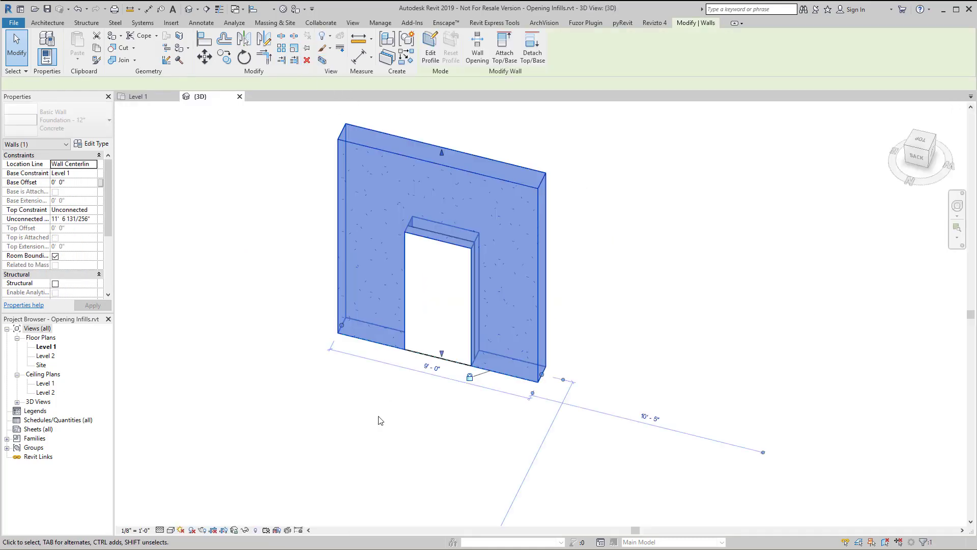
pyautogui.click(376, 435)
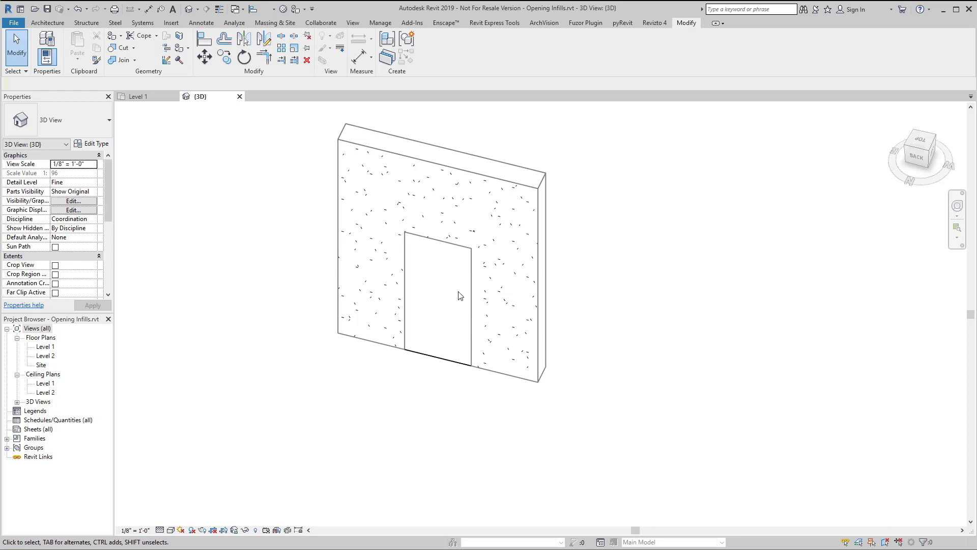
pyautogui.click(256, 530)
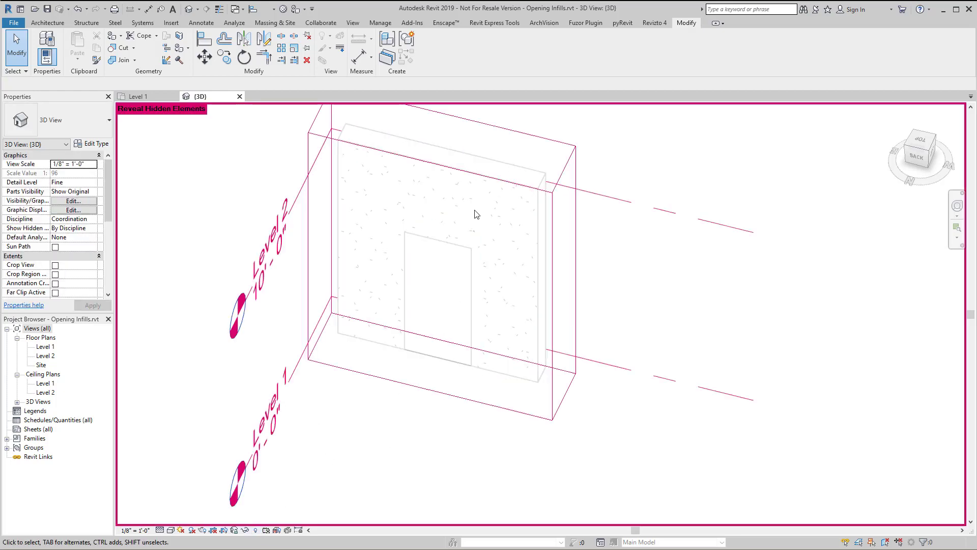
pyautogui.click(435, 232)
pyautogui.moveTo(431, 279); pyautogui.dragTo(443, 322)
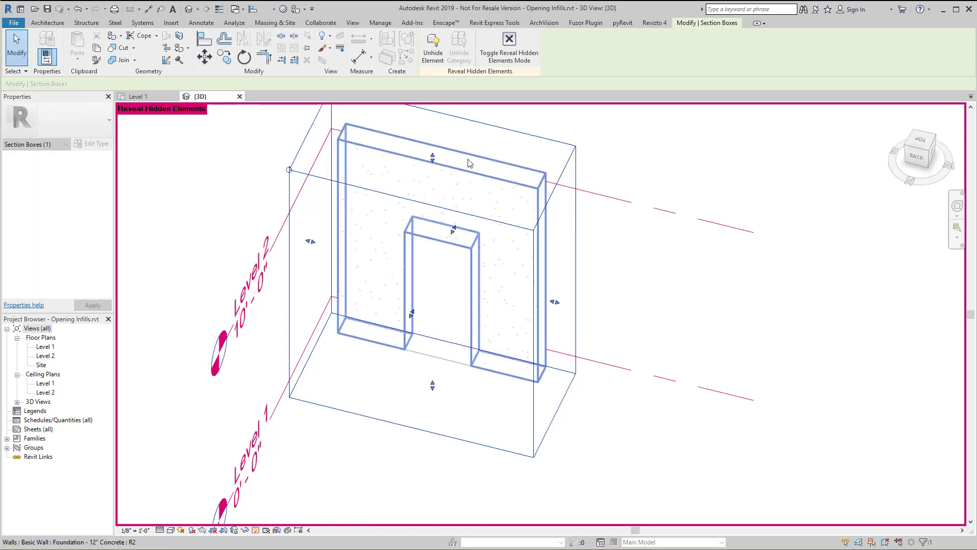
pyautogui.moveTo(453, 230); pyautogui.dragTo(471, 193)
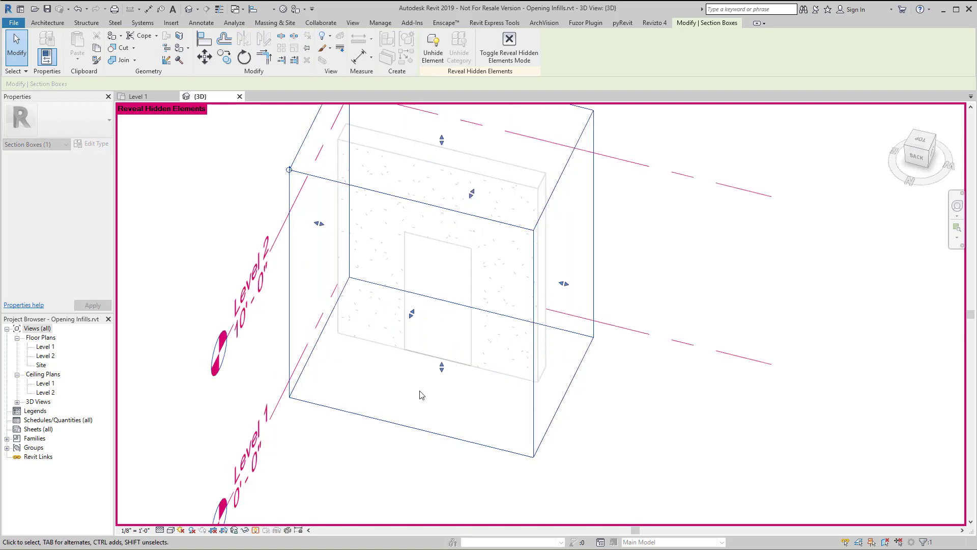
pyautogui.click(256, 530)
# - Lower the section box top to just above the opening and orbit to view the cut
pyautogui.keyDown('shift'); pyautogui.moveTo(574, 439); pyautogui.dragTo(277, 390, button='middle'); pyautogui.keyUp('shift')
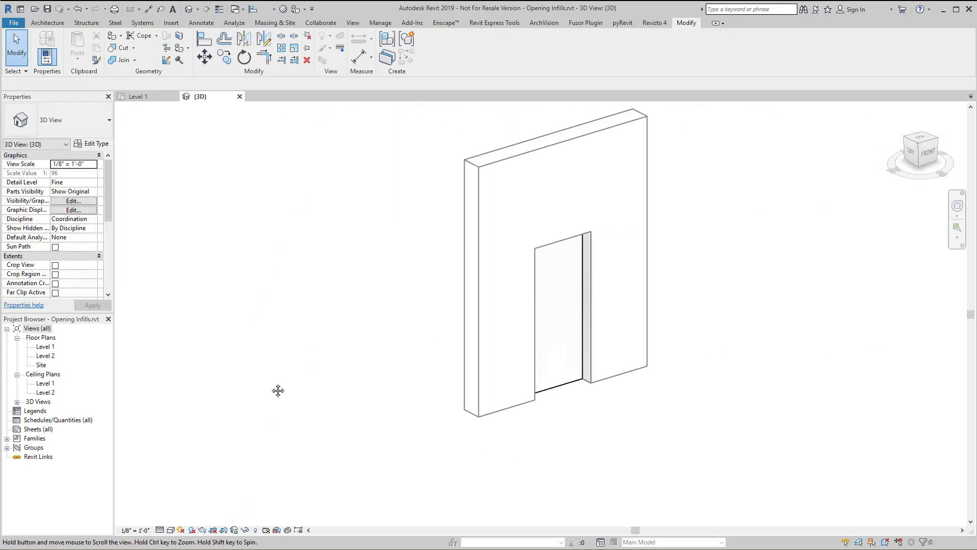
pyautogui.click(256, 530)
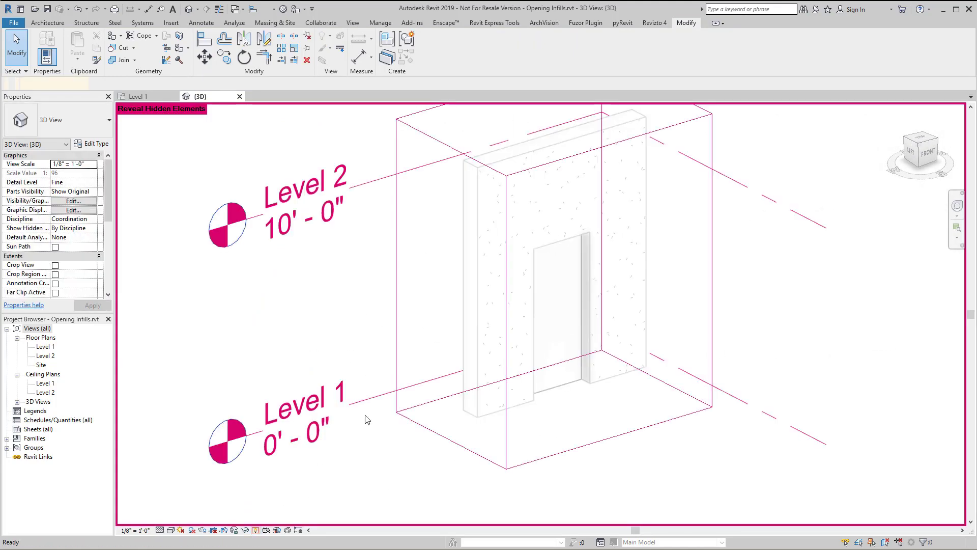
pyautogui.click(506, 176)
pyautogui.moveTo(554, 117); pyautogui.dragTo(555, 262)
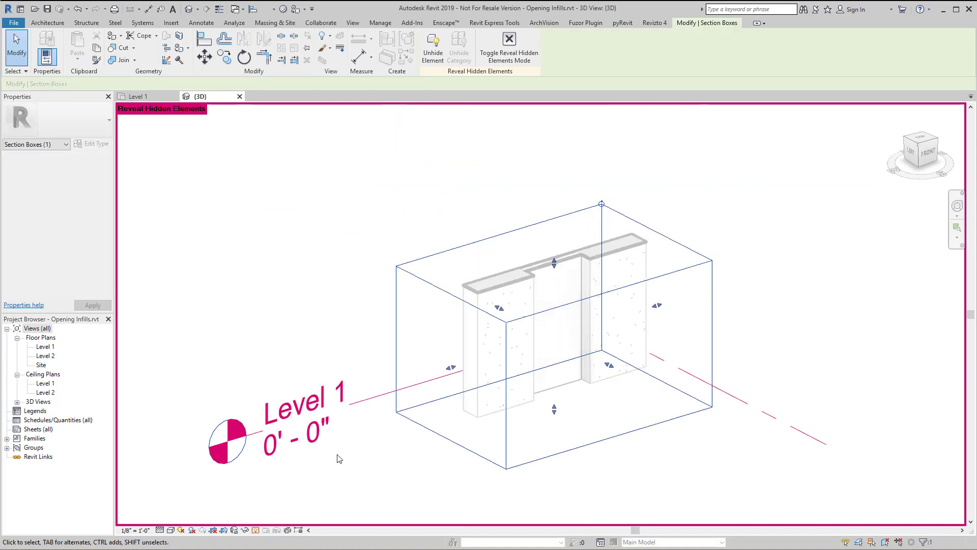
pyautogui.click(256, 530)
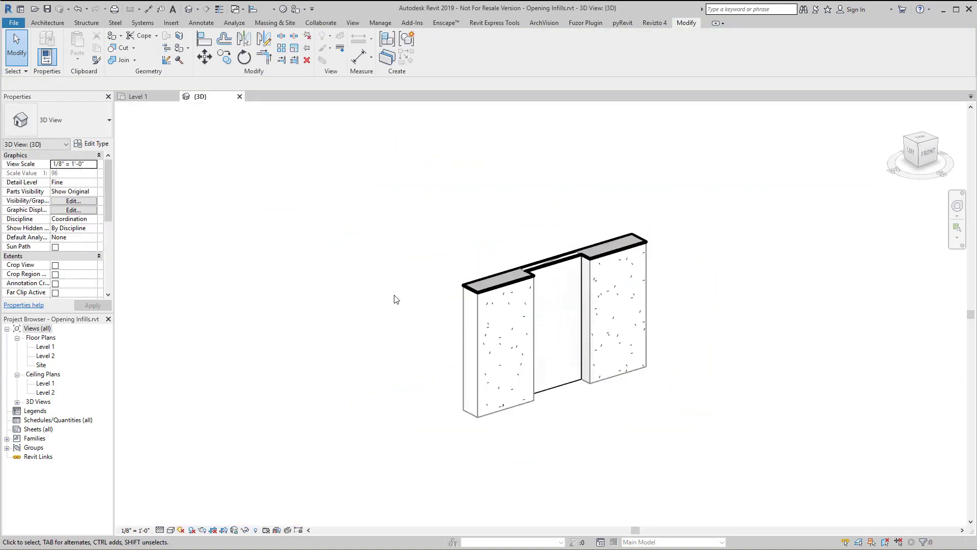
pyautogui.keyDown('shift'); pyautogui.moveTo(617, 268); pyautogui.dragTo(456, 458, button='middle'); pyautogui.keyUp('shift')
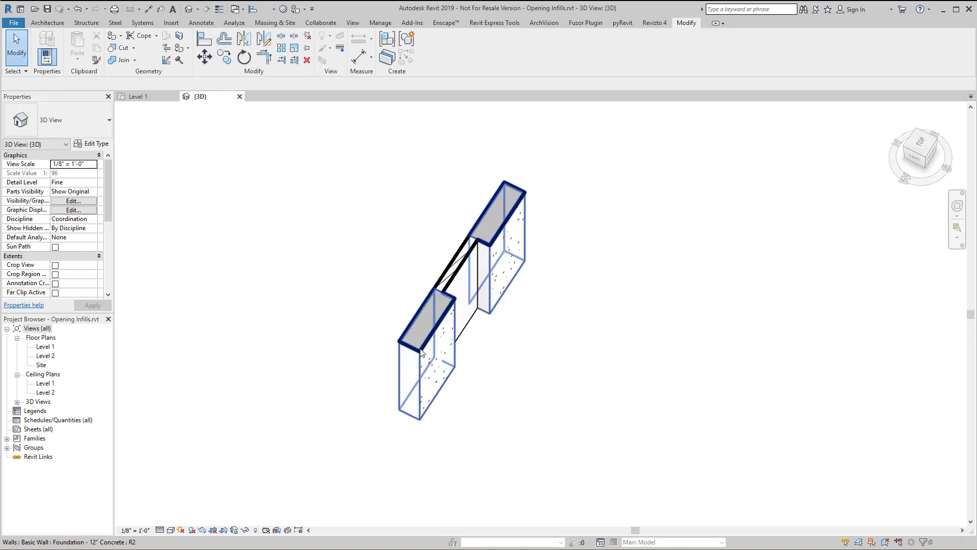
pyautogui.click(422, 351)
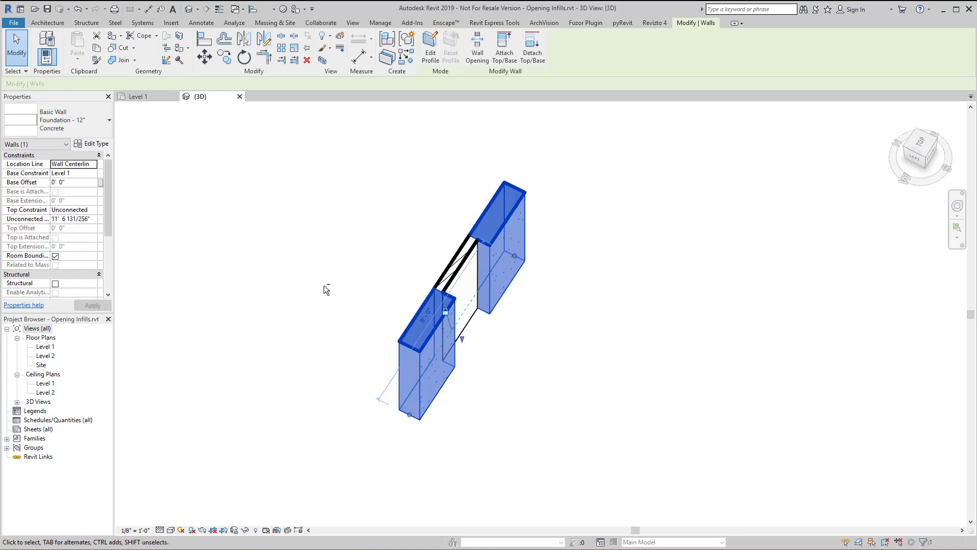
pyautogui.keyDown('shift'); pyautogui.moveTo(324, 286); pyautogui.dragTo(420, 341, button='middle'); pyautogui.keyUp('shift')
pyautogui.keyDown('shift'); pyautogui.moveTo(575, 283); pyautogui.dragTo(647, 320, button='middle'); pyautogui.keyUp('shift')
pyautogui.click(377, 387)
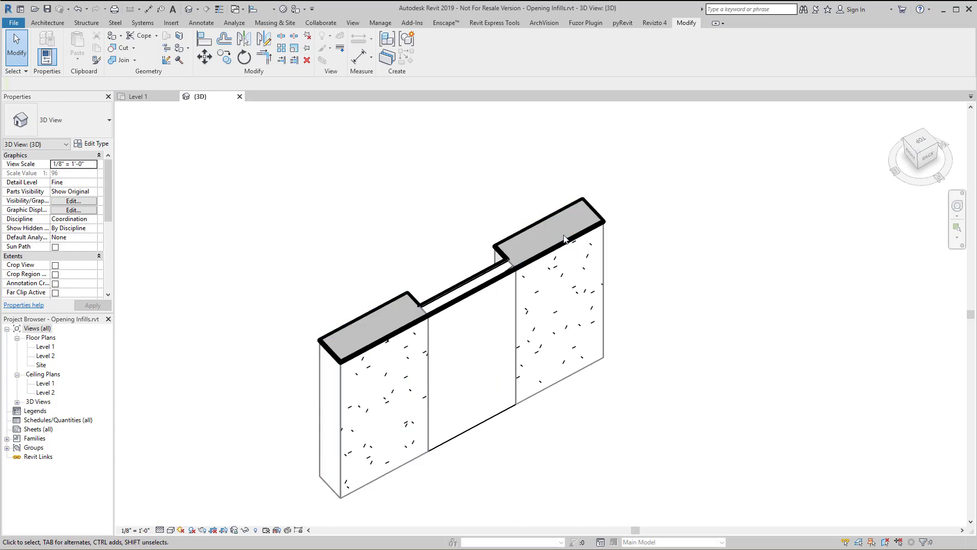
# - Switch the foundation wall to Exterior - CMU Insulated and orbit to check the infill stays flush
pyautogui.click(566, 240)
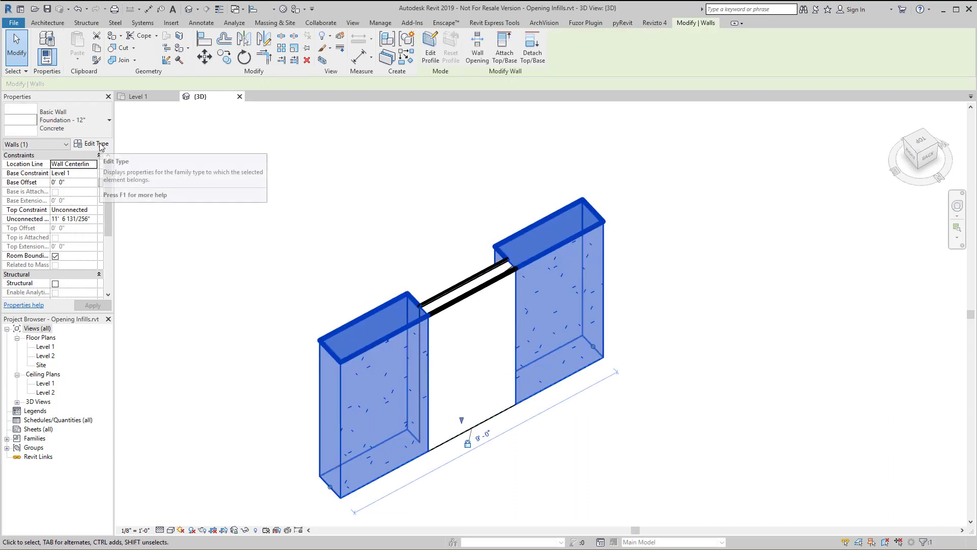
pyautogui.click(66, 122)
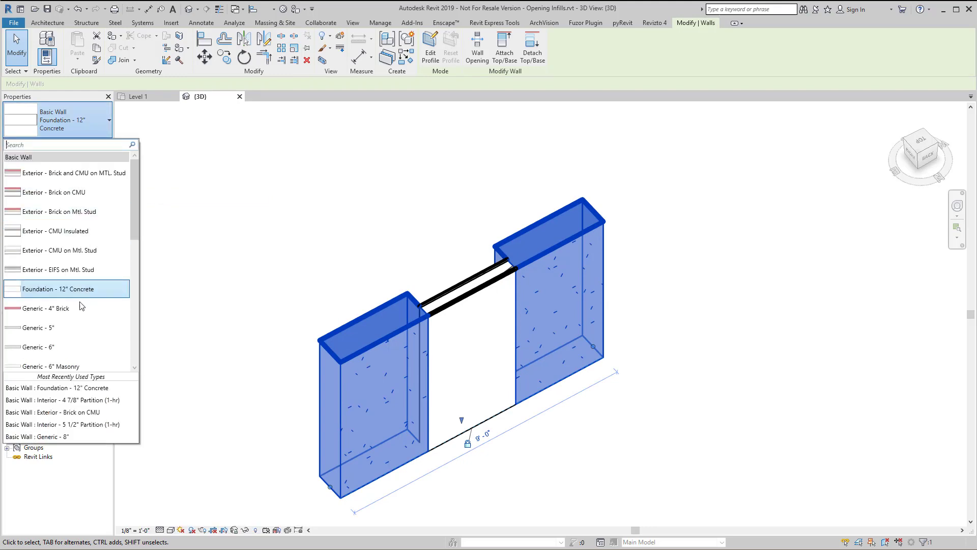
pyautogui.click(71, 233)
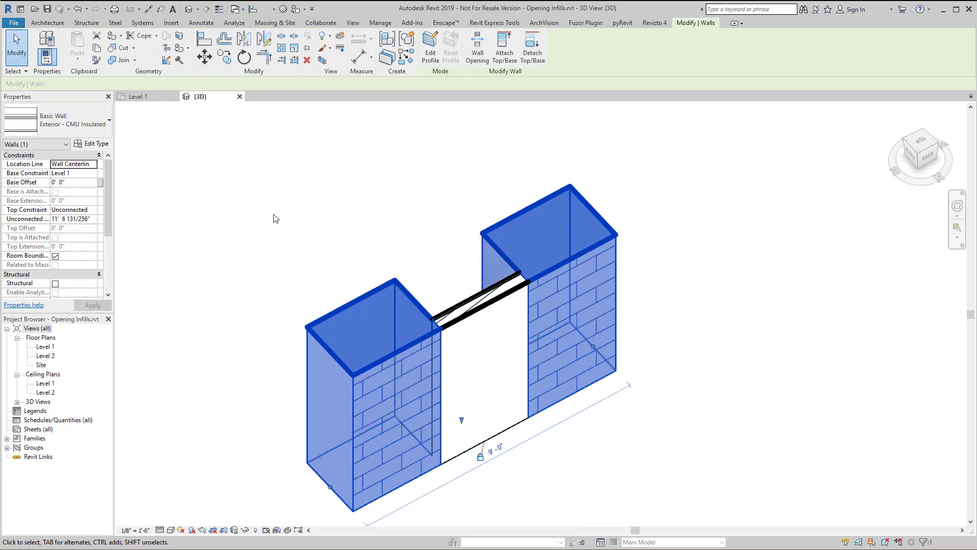
pyautogui.click(389, 244)
pyautogui.keyDown('shift'); pyautogui.moveTo(291, 284); pyautogui.dragTo(382, 405, button='middle'); pyautogui.keyUp('shift')
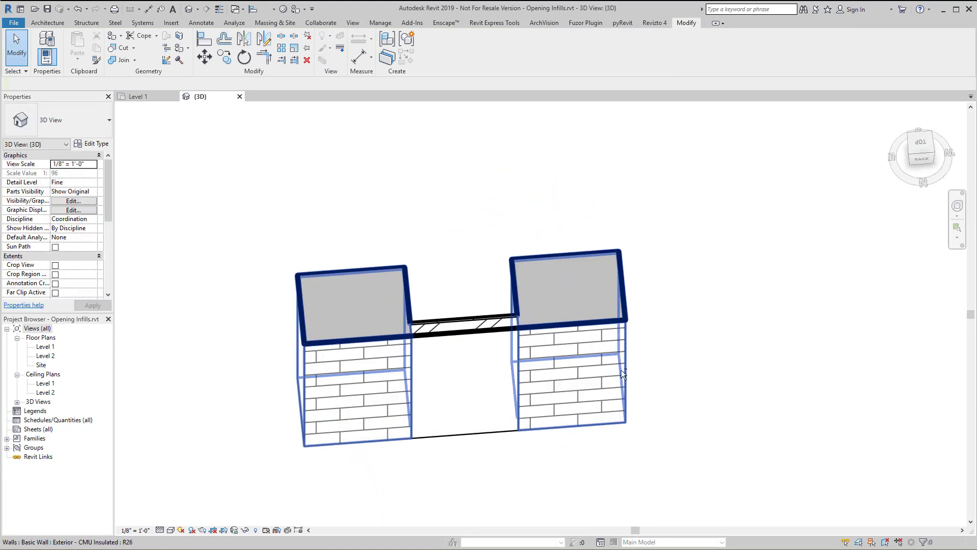
pyautogui.keyDown('shift'); pyautogui.moveTo(621, 369); pyautogui.dragTo(667, 310, button='middle'); pyautogui.keyUp('shift')
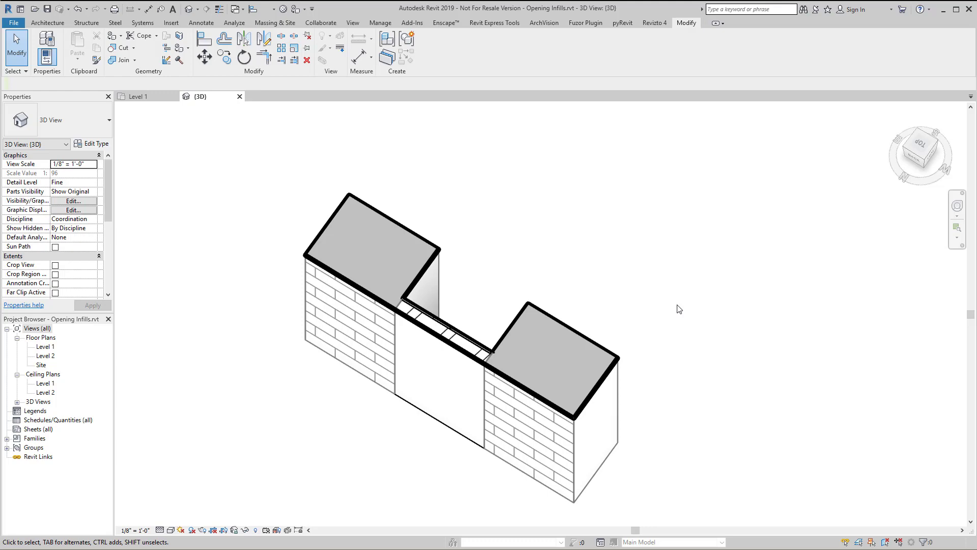
pyautogui.moveTo(694, 293)
pyautogui.keyDown('shift'); pyautogui.mouseDown(button='middle')
pyautogui.moveTo(545, 349)
pyautogui.moveTo(377, 249)
pyautogui.moveTo(384, 220)
pyautogui.moveTo(564, 230)
pyautogui.moveTo(736, 224)
pyautogui.mouseUp(button='middle'); pyautogui.keyUp('shift')
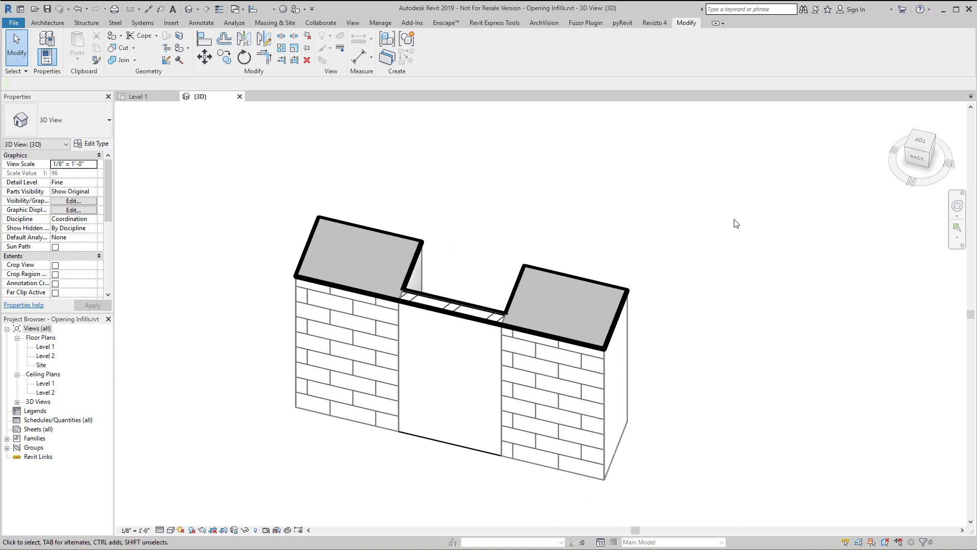